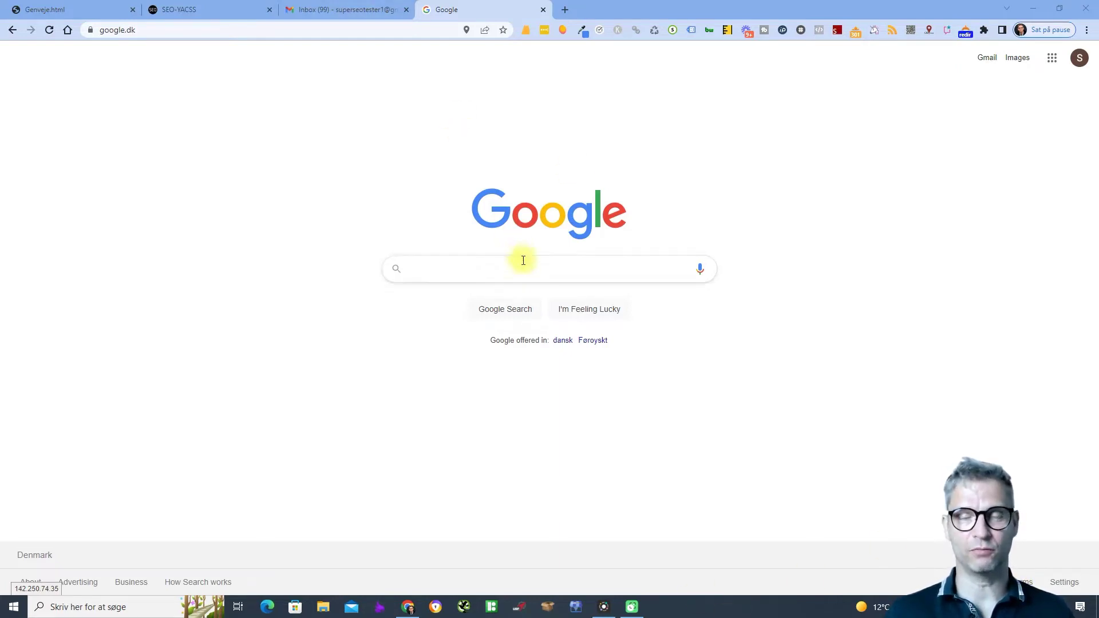
- Search Google for 'wasabi cloud', open the Wasabi homepage, and start the free-trial sign-up
click(518, 264)
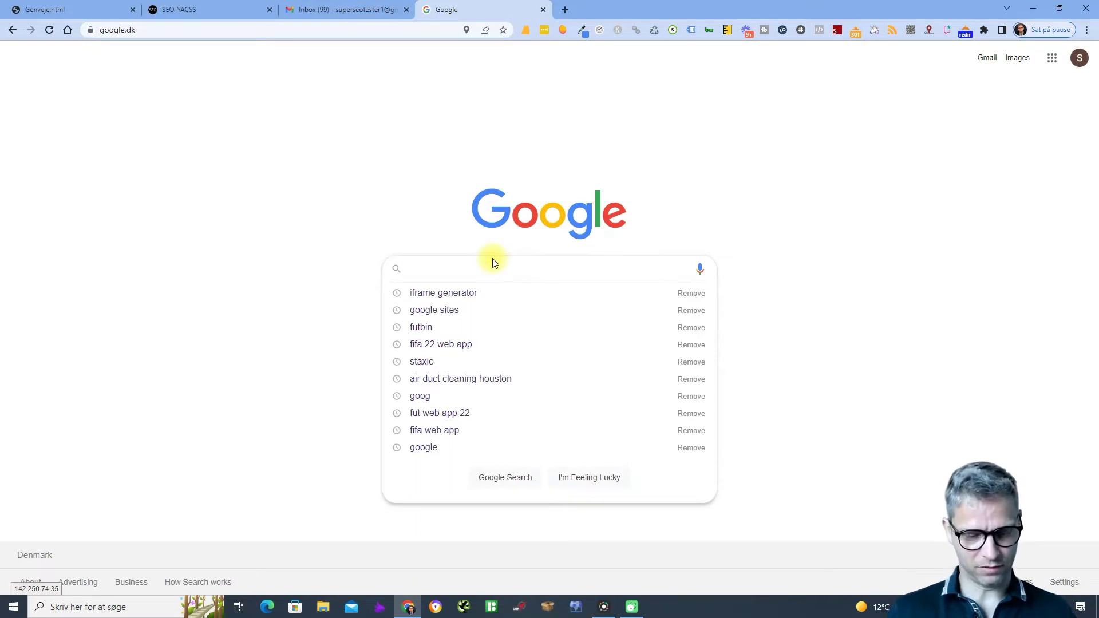
text(wasabi cl)
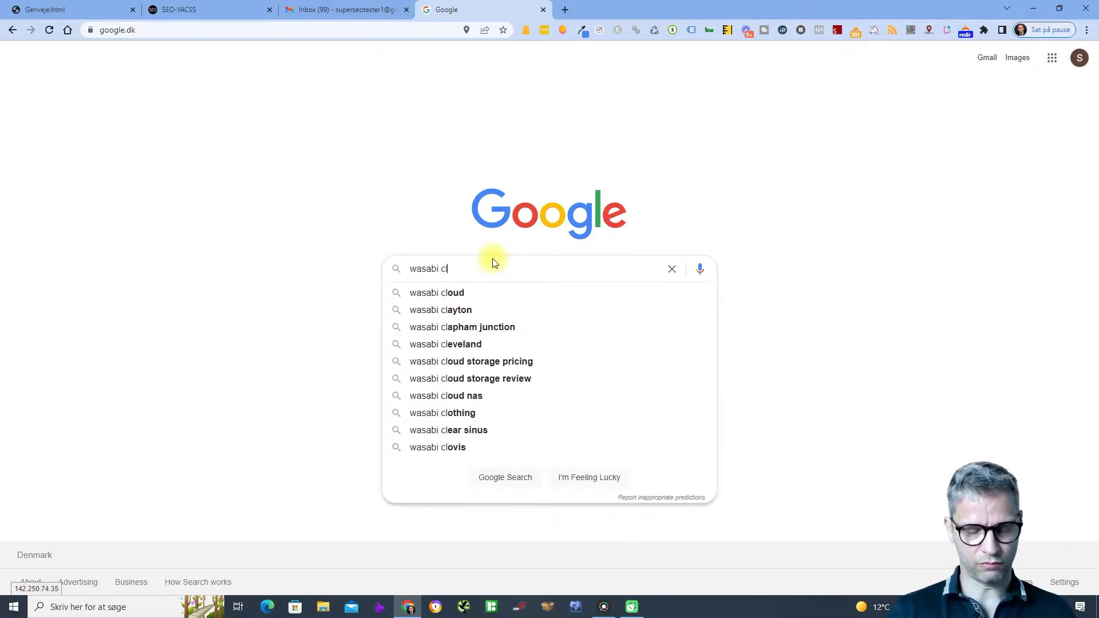
text(oud)
key(Return)
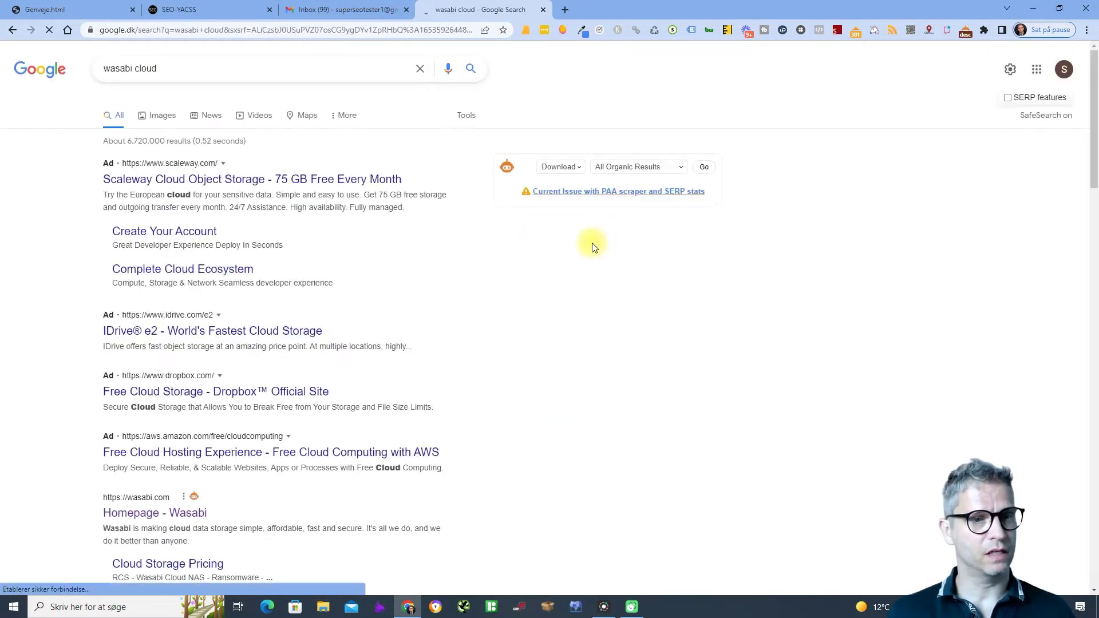
scroll(610, 271, down, 1)
scroll(611, 270, down, 2)
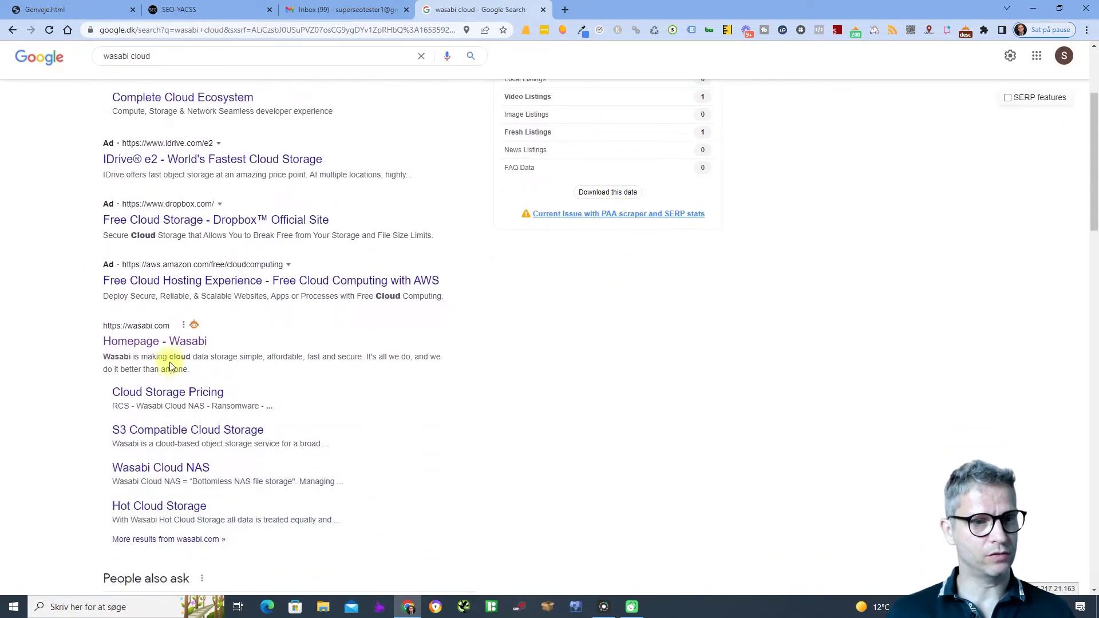
click(141, 344)
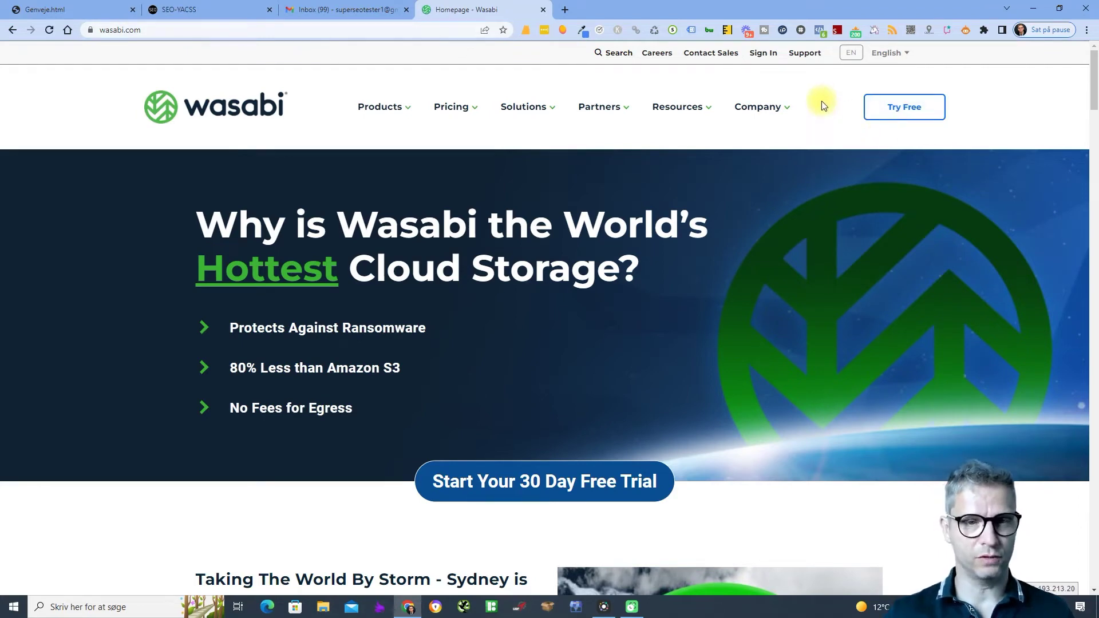
click(911, 105)
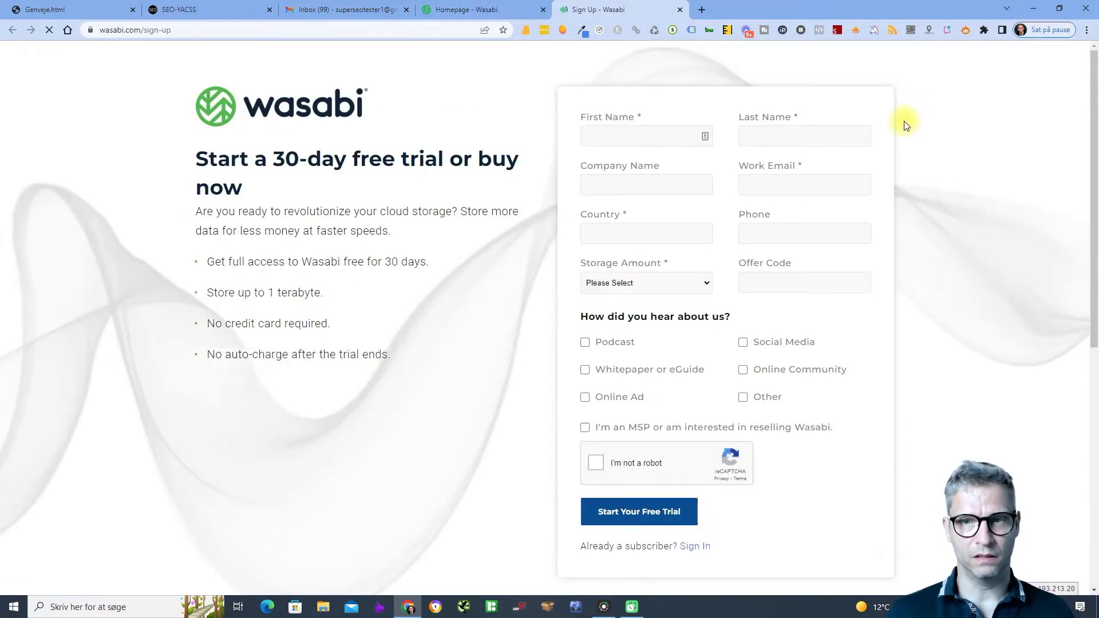
- Fill in the trial form's name, company, work email, country (Denmark) and phone number
click(631, 136)
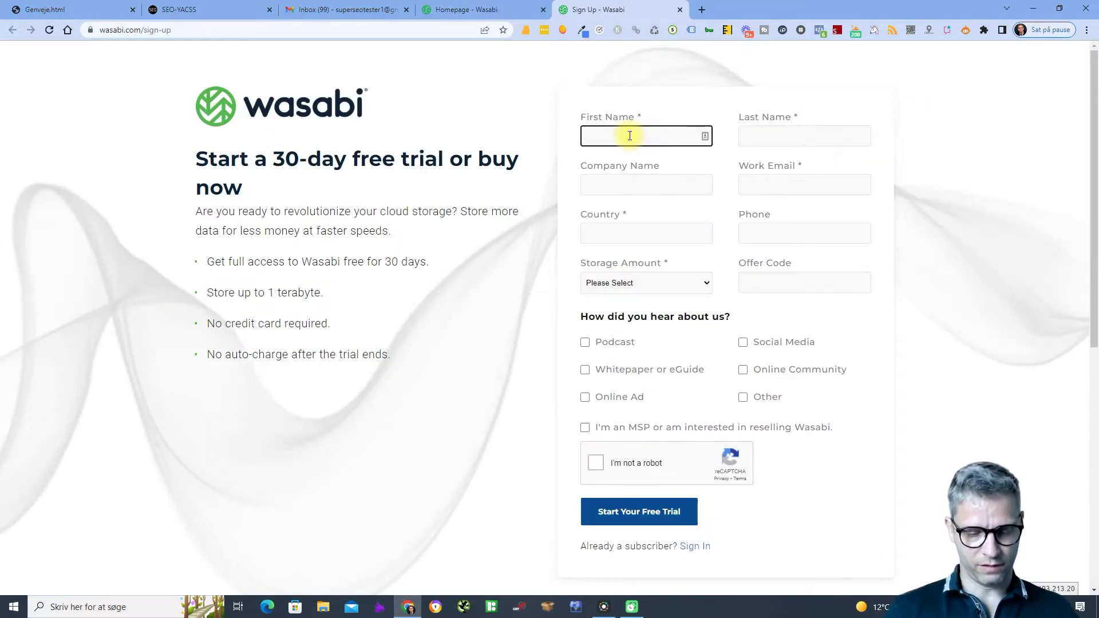
key(Tab)
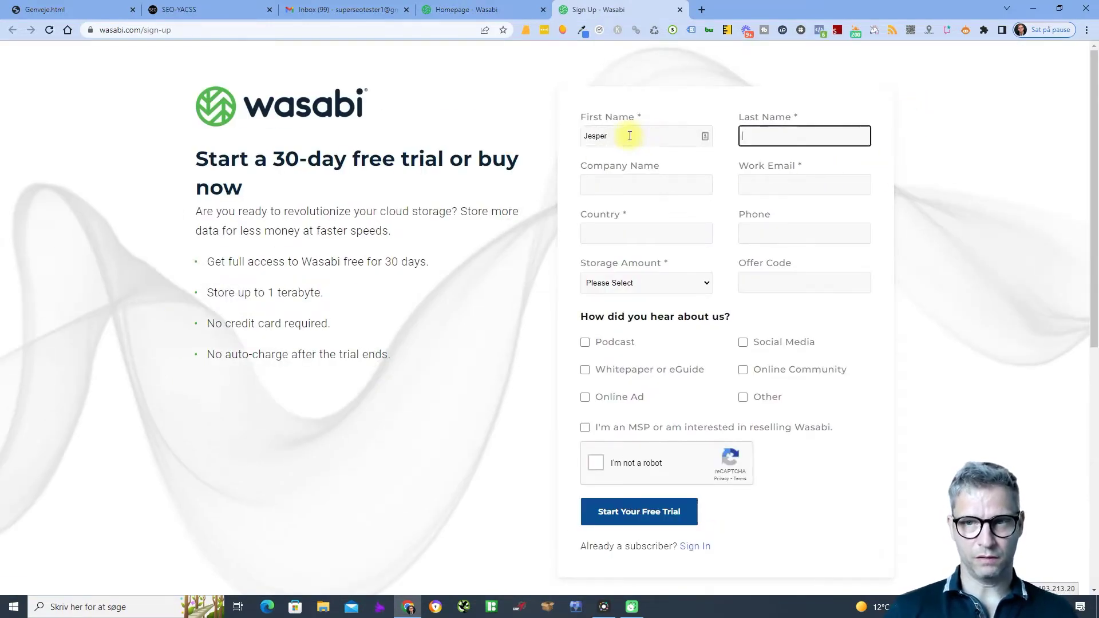
key(Tab)
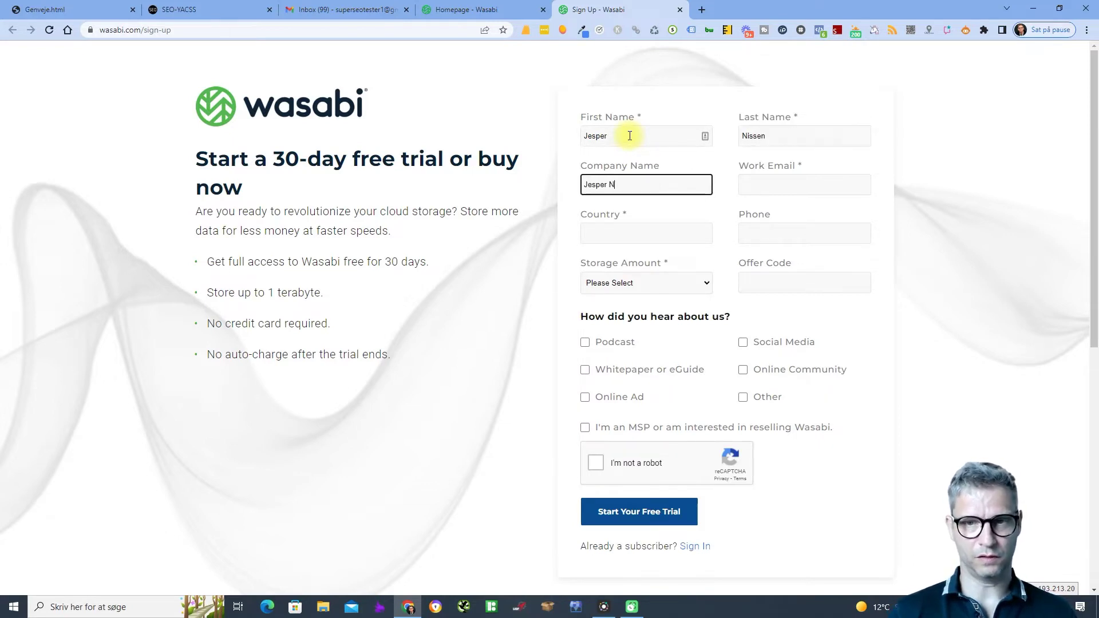
key(Tab)
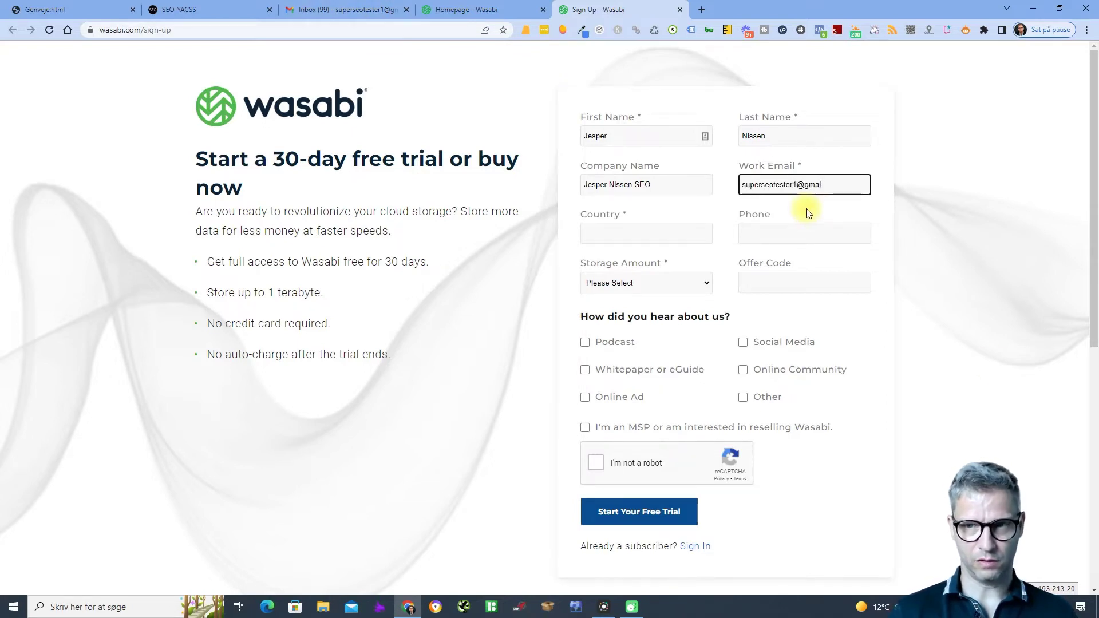
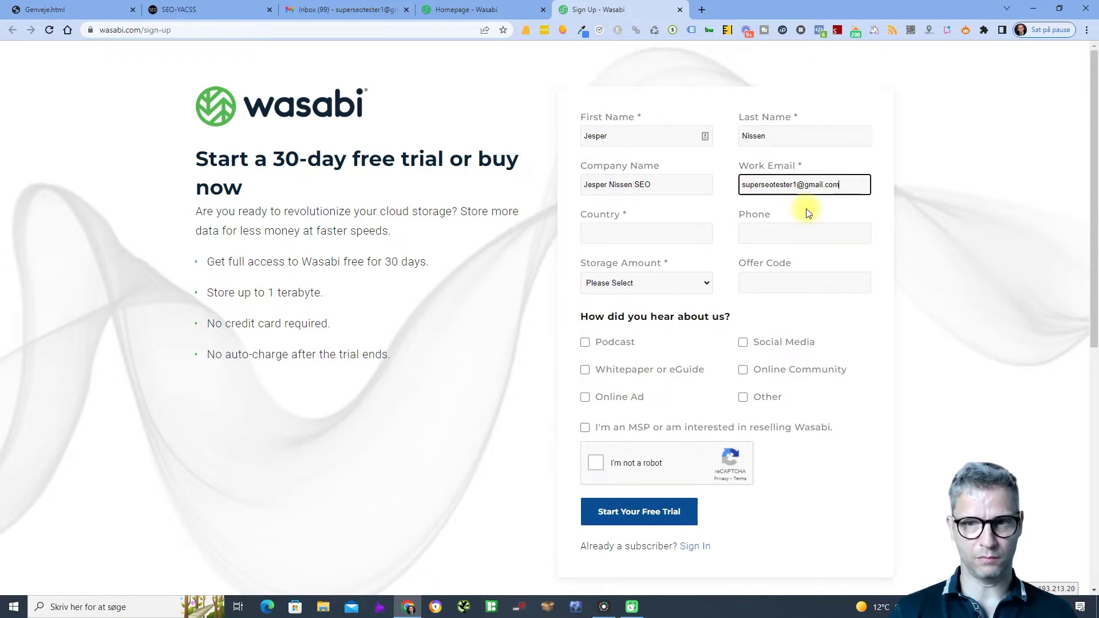
key(Tab)
key(Tab)
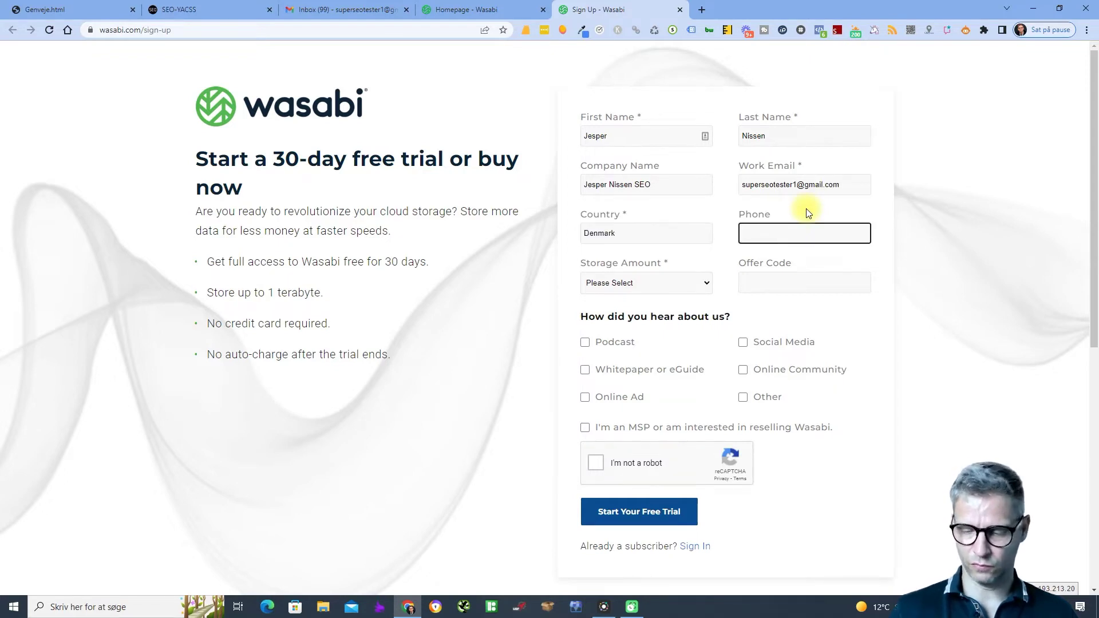
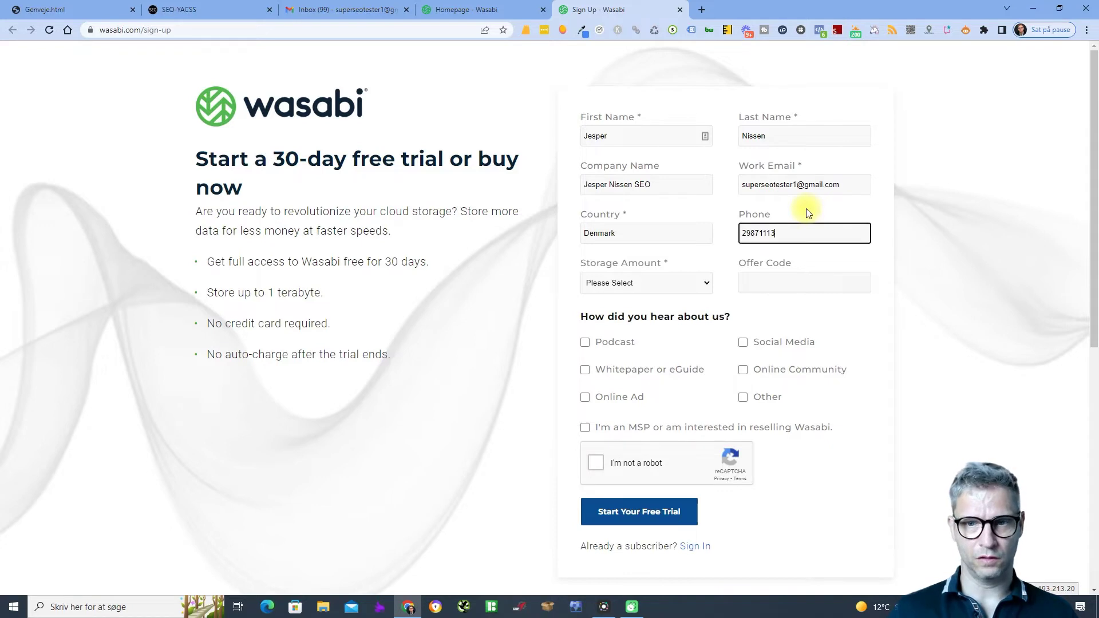
- Choose 'Less than 50 TB' storage, mark Podcast as the referral source, and submit the trial form
key(Tab)
click(648, 286)
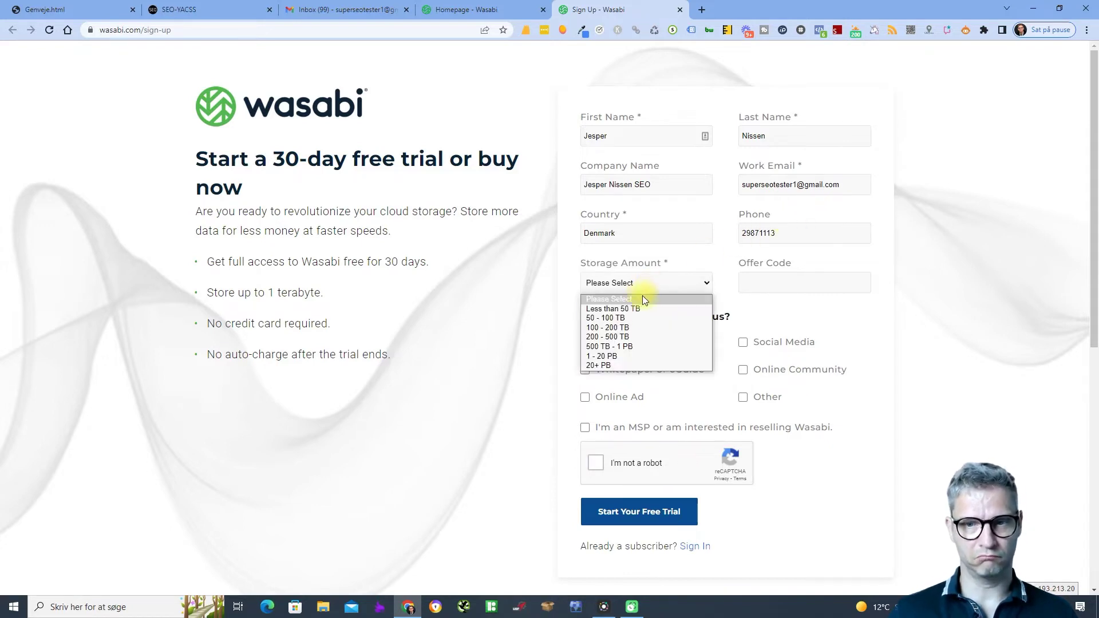
click(647, 309)
click(806, 277)
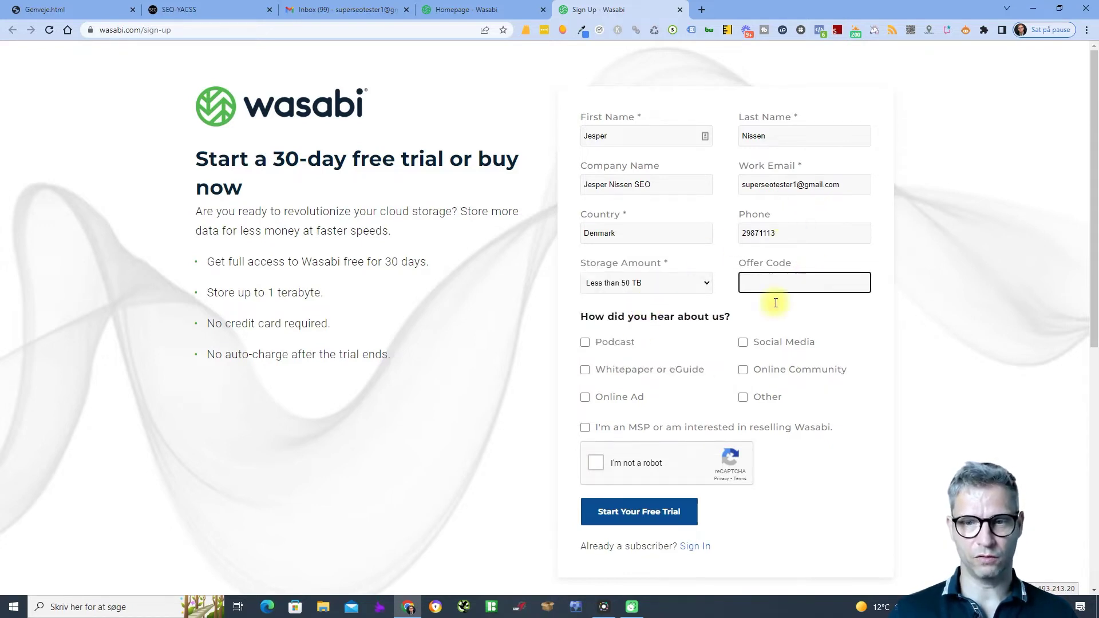
click(586, 343)
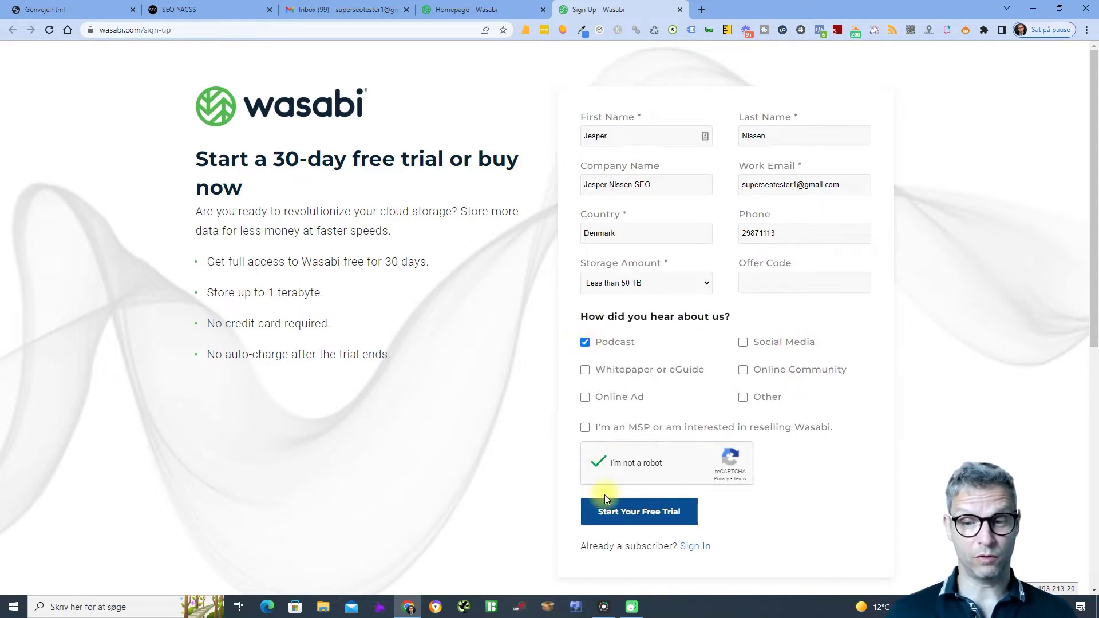
click(625, 518)
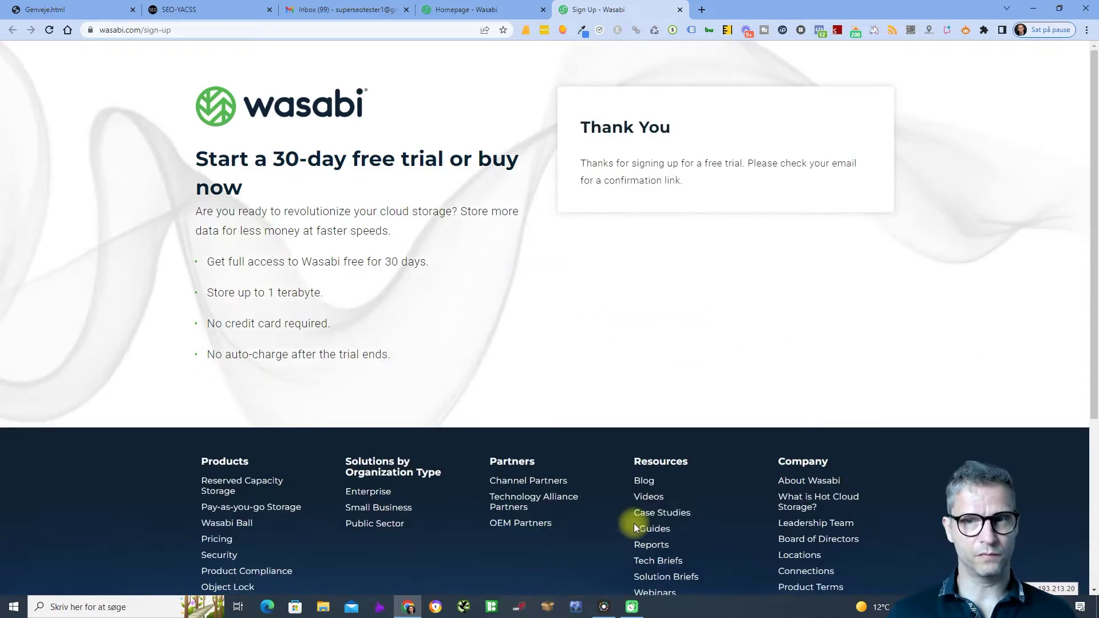
- Open the Wasabi Support email in Gmail and follow its Create Account link
click(380, 11)
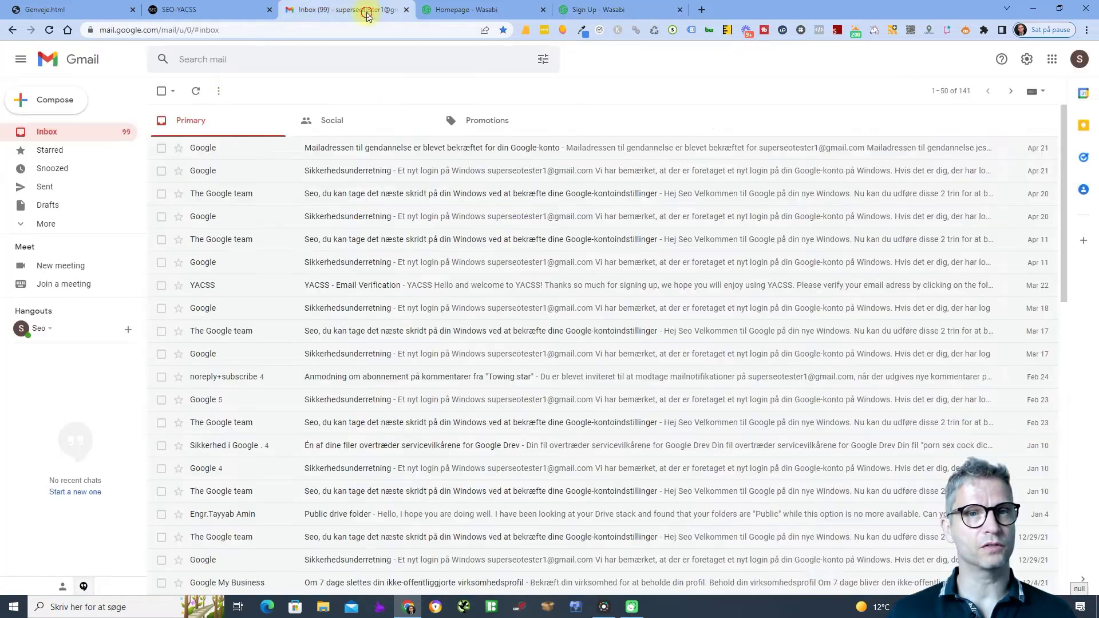
click(410, 148)
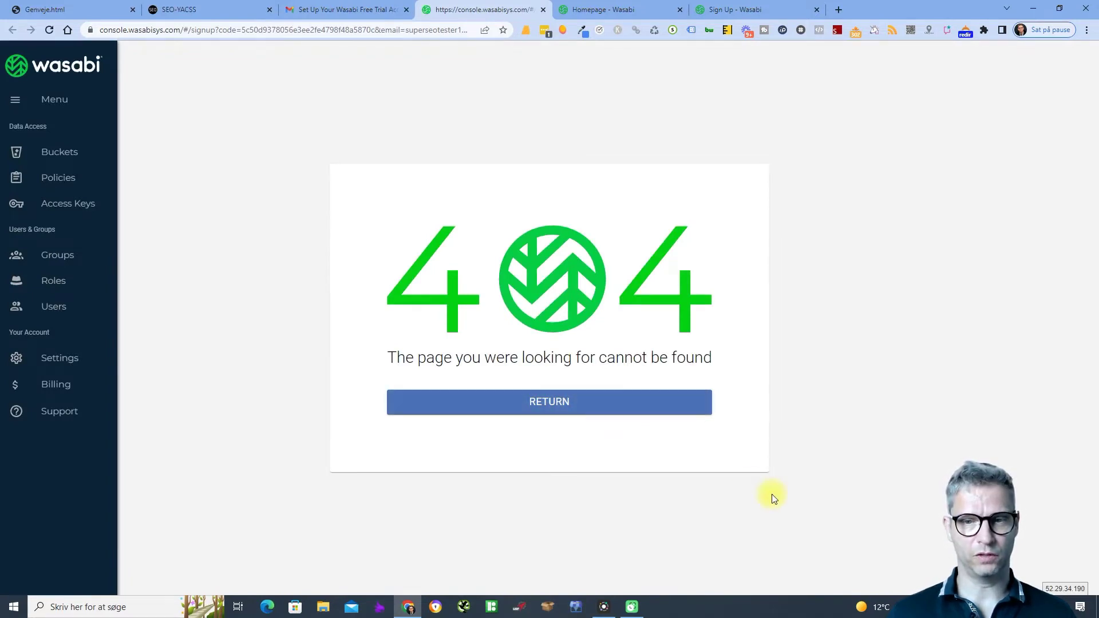
- Return from the 404 page to Buckets, then try reaching Billing from the account menu
click(550, 403)
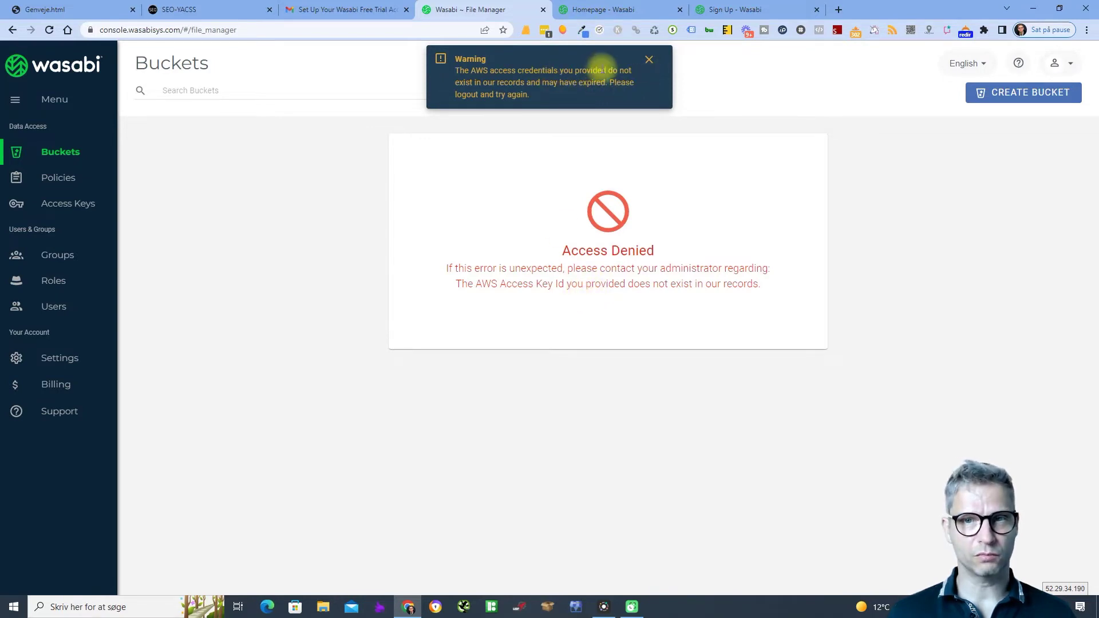
click(650, 63)
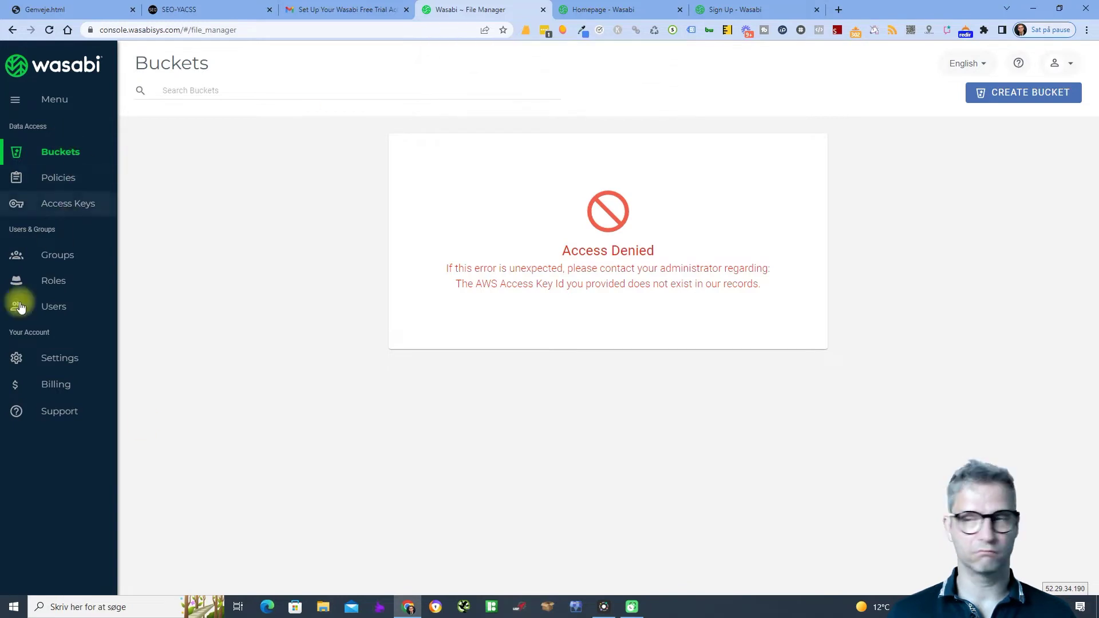
click(1059, 63)
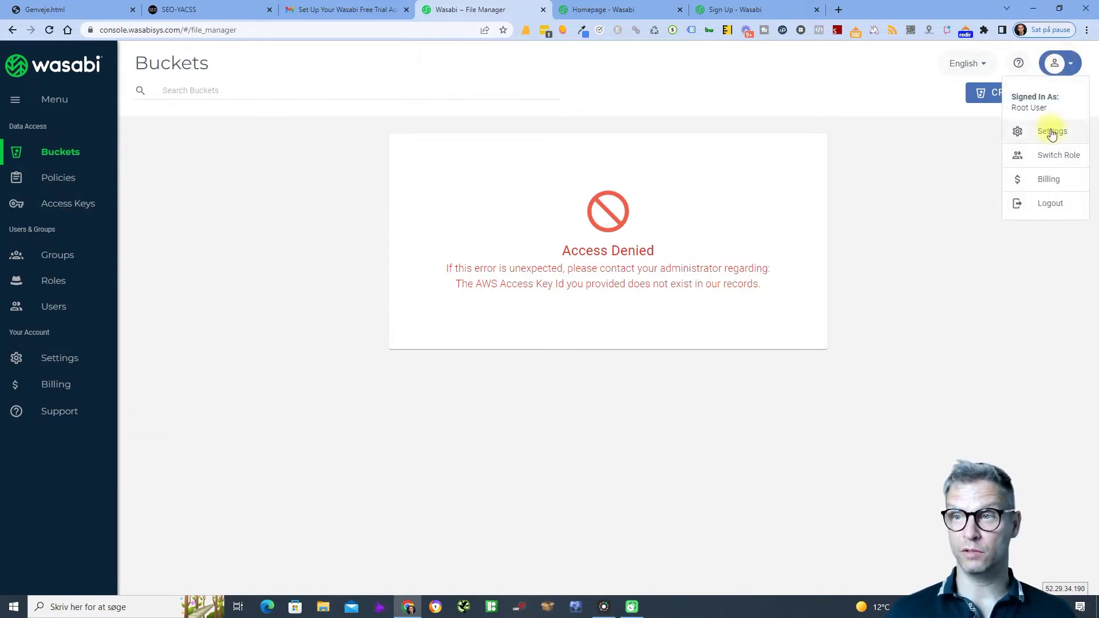
click(1048, 179)
click(630, 62)
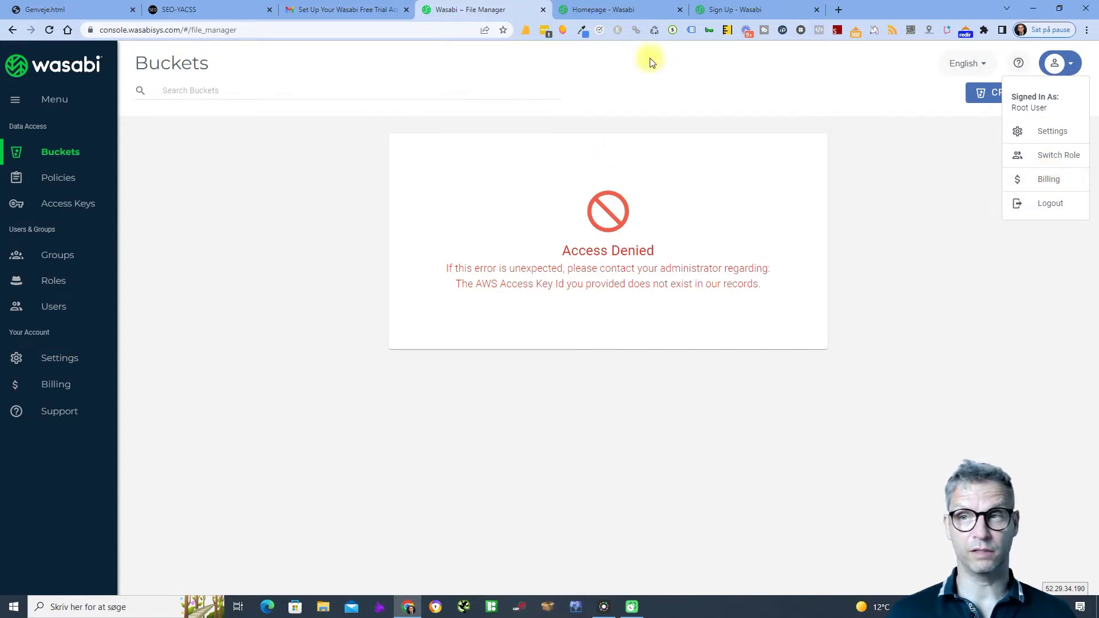
click(1057, 64)
click(1057, 69)
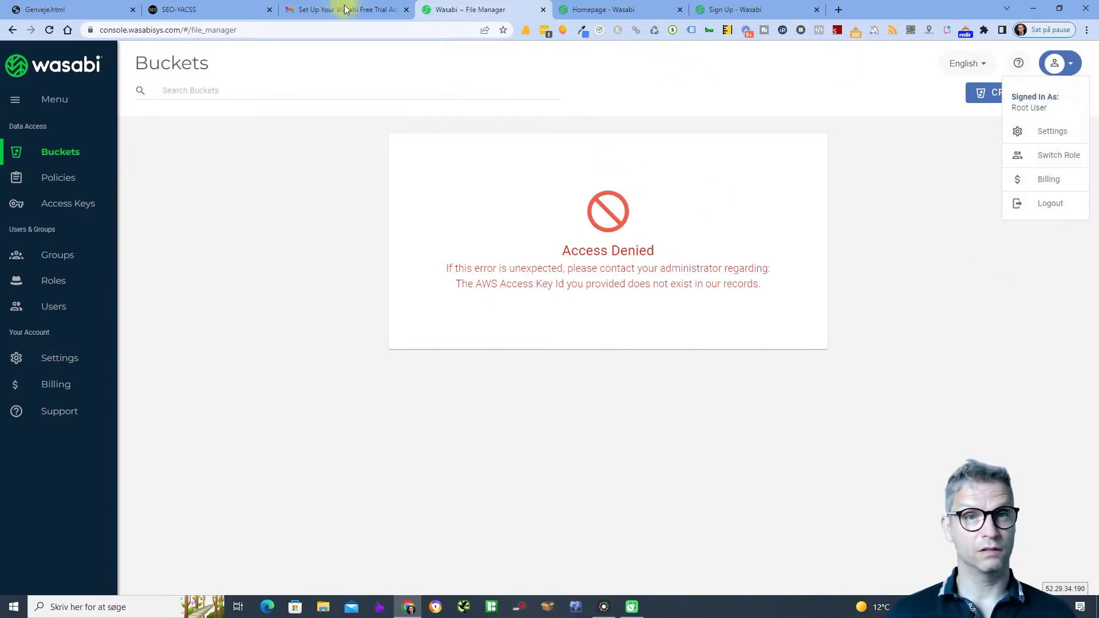
- Look through the set-up email, inbox, thank-you page and homepage, then return to Buckets
click(359, 9)
click(47, 129)
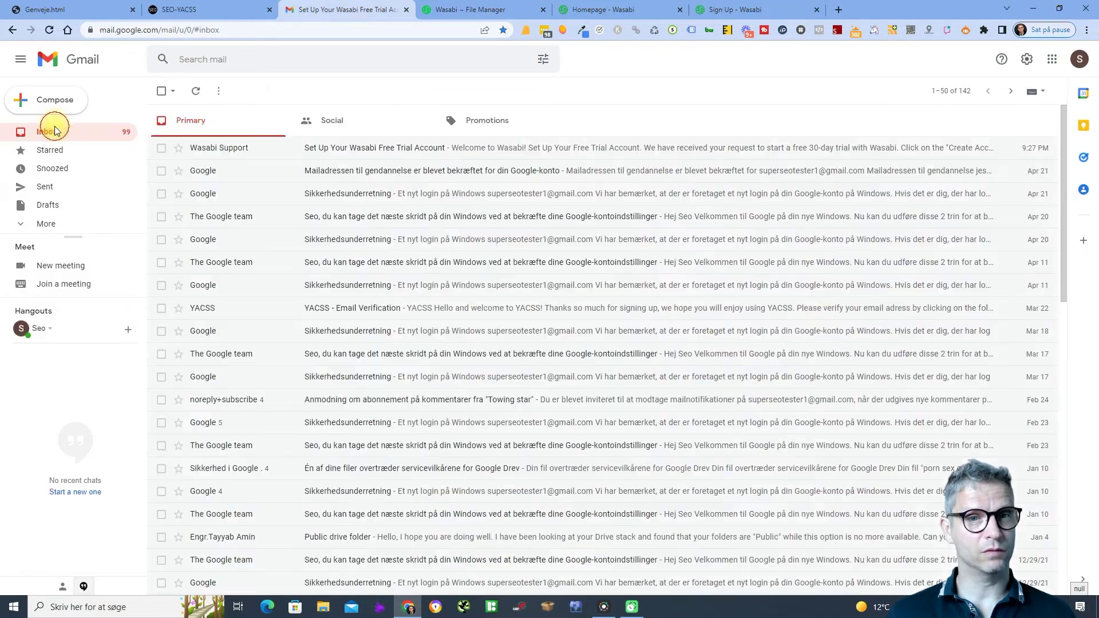
click(739, 10)
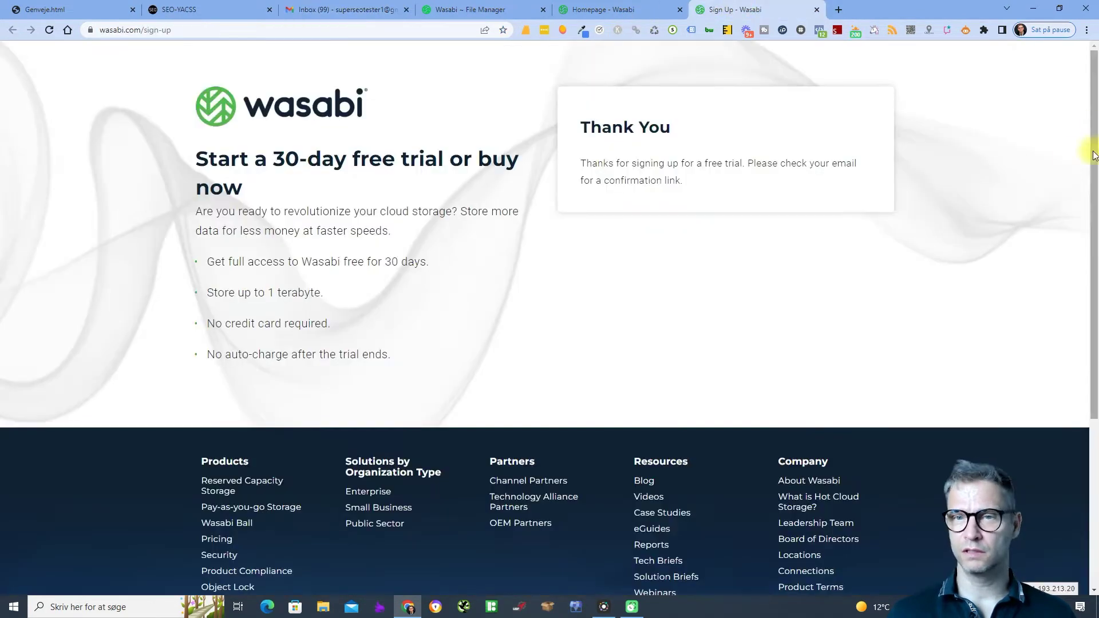
click(596, 9)
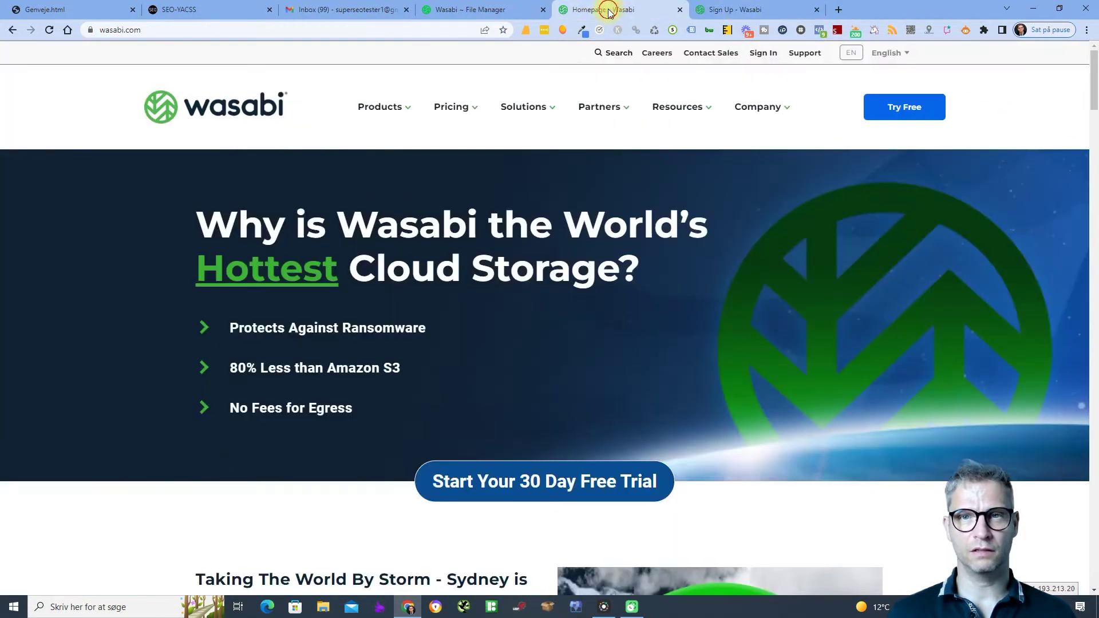
click(499, 10)
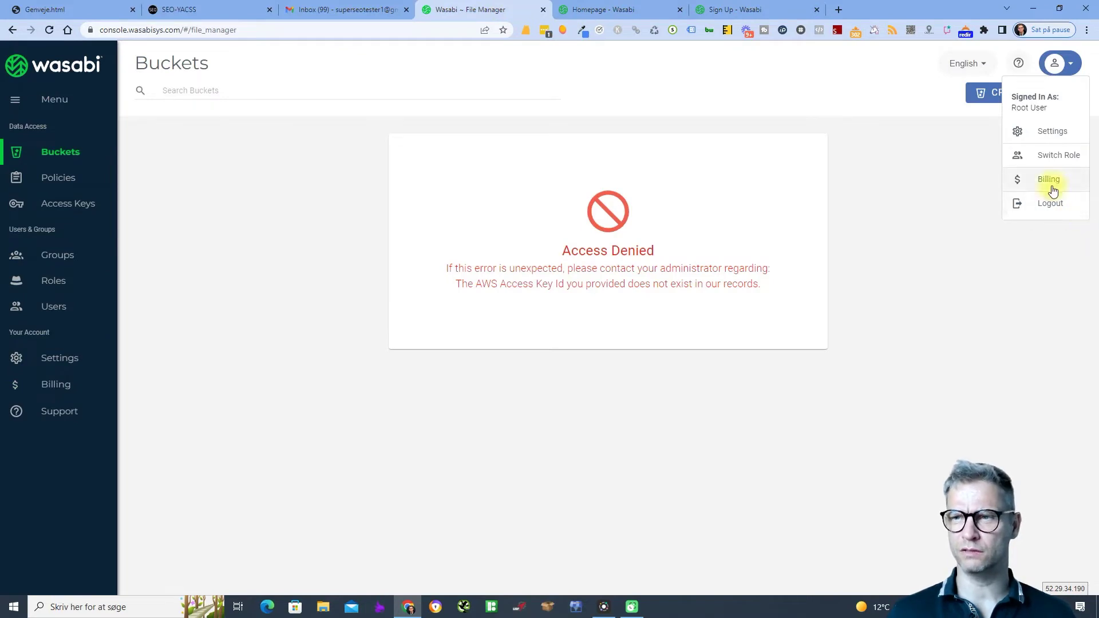
- View the root account's settings, log out, autofill the sign-in, and return to Gmail
click(1054, 132)
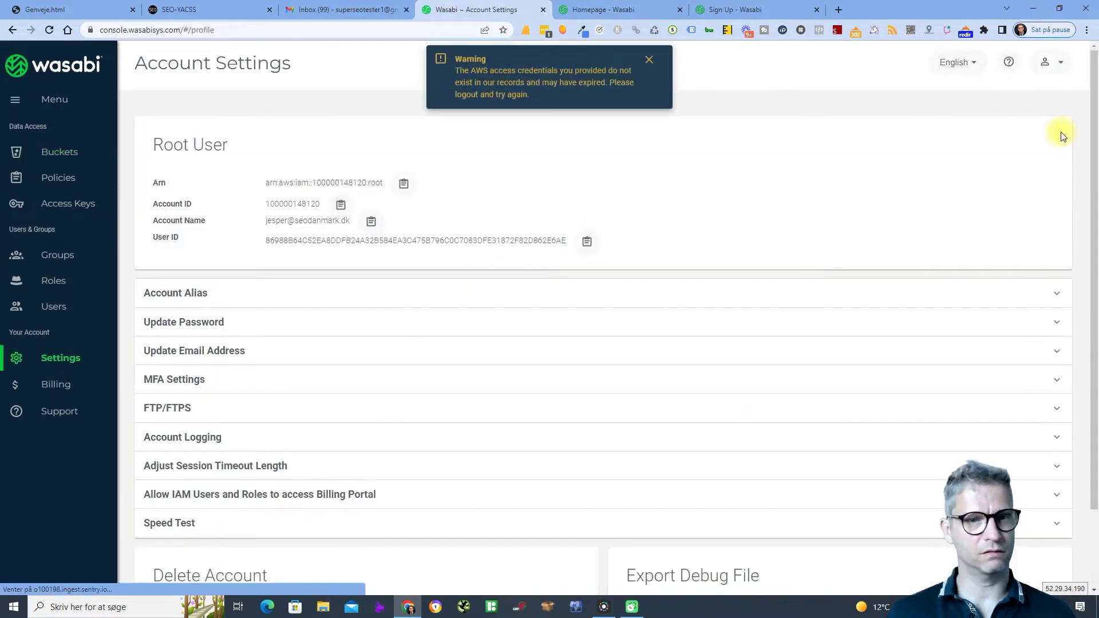
scroll(681, 295, down, 1)
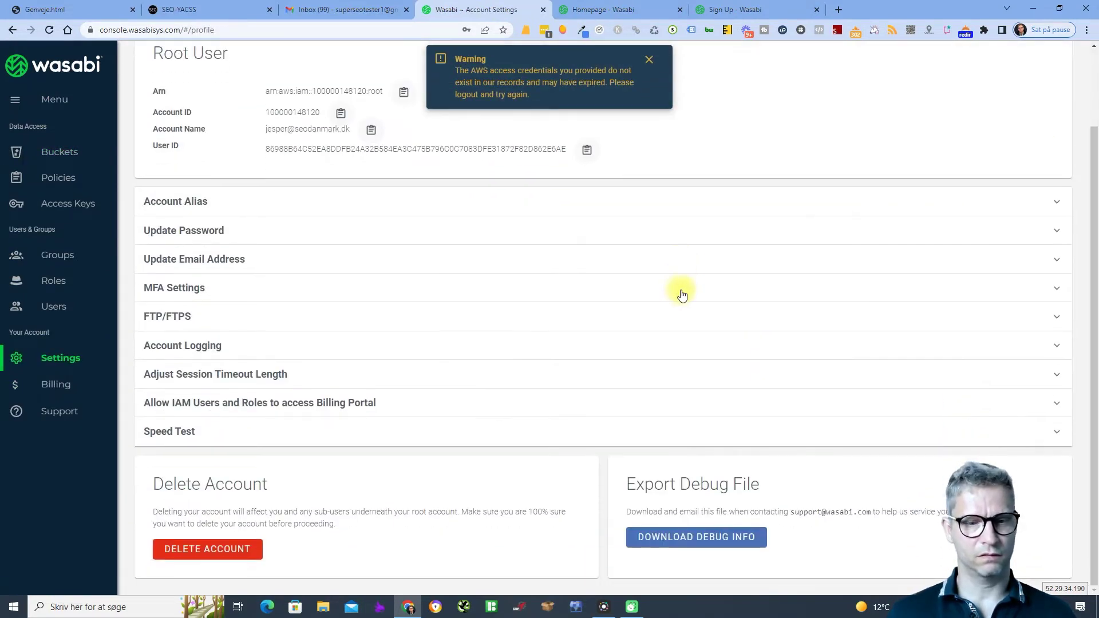
scroll(429, 306, up, 1)
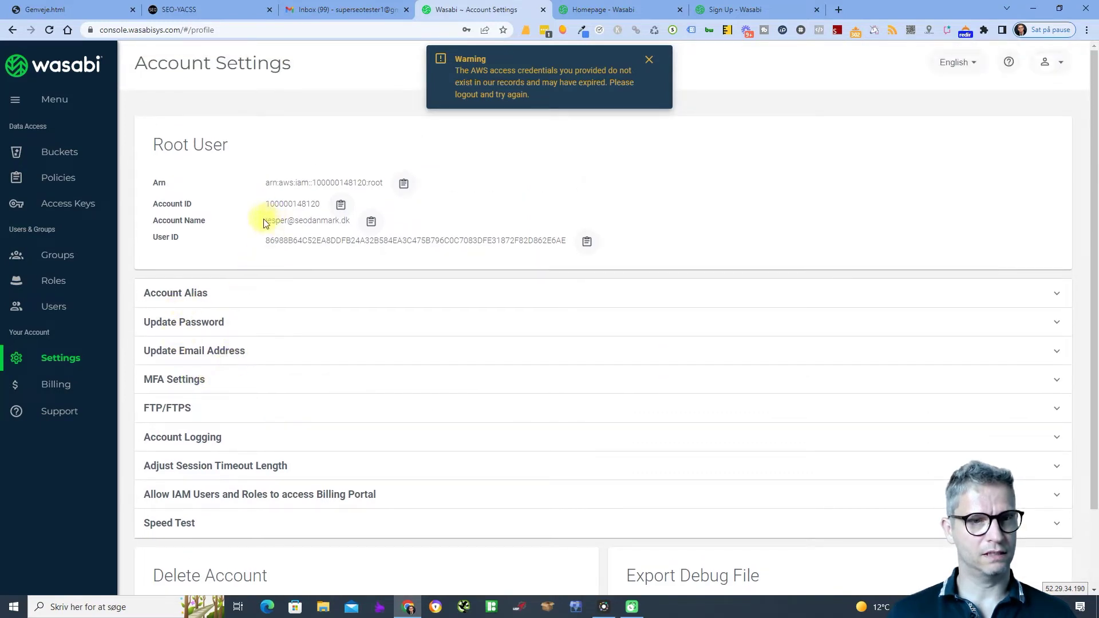
mouse_move(263, 222)
mouse_down()
mouse_move(306, 220)
mouse_move(297, 224)
mouse_up()
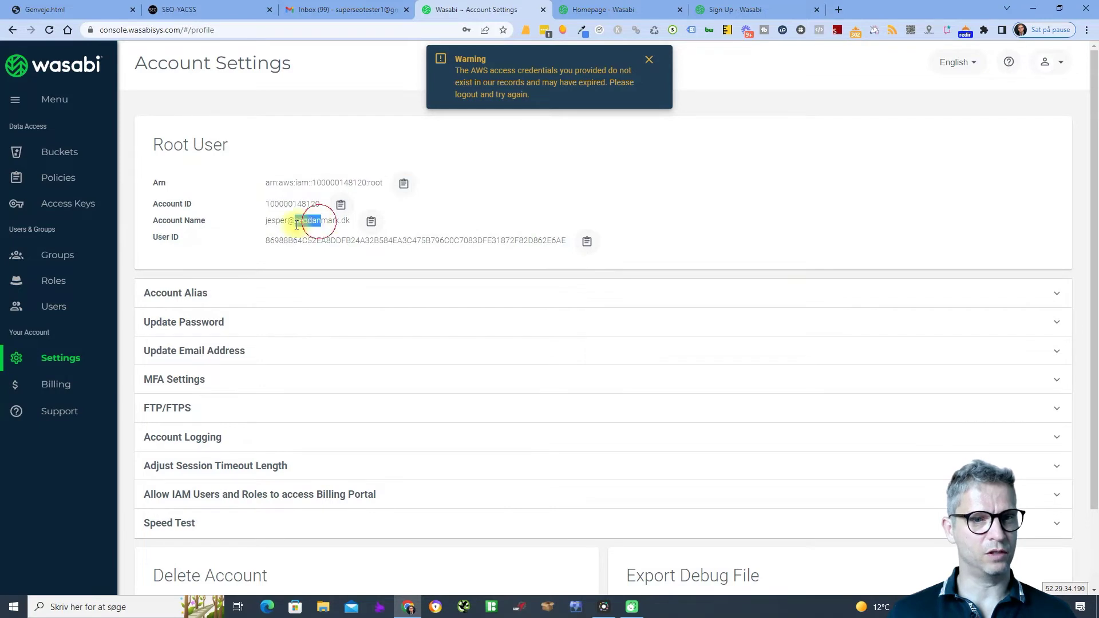
click(1064, 67)
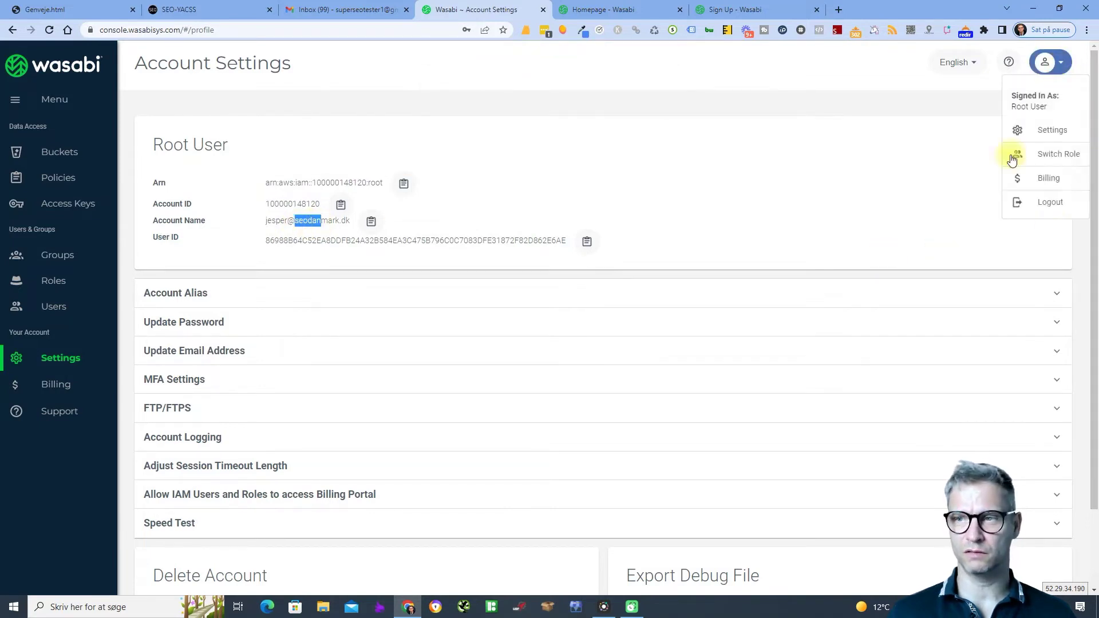
click(1043, 205)
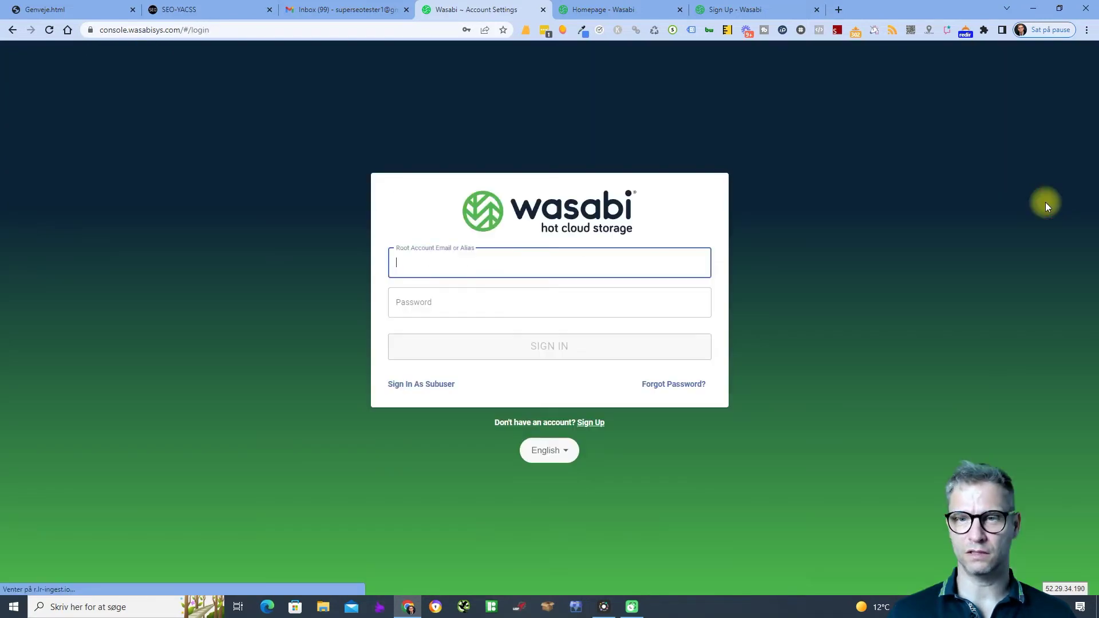
click(688, 260)
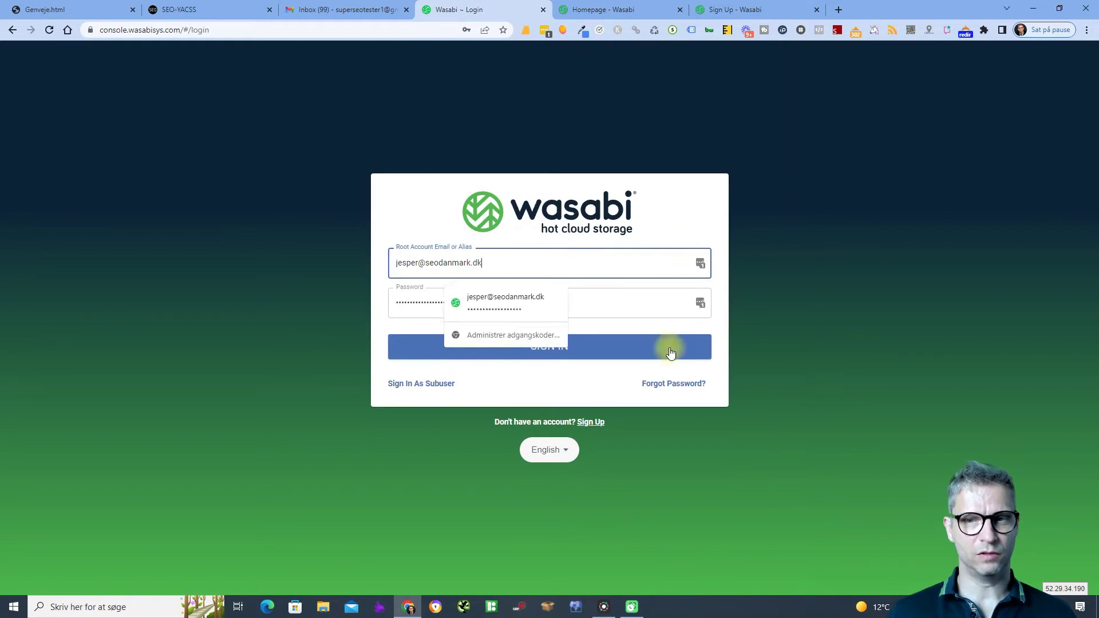
click(330, 15)
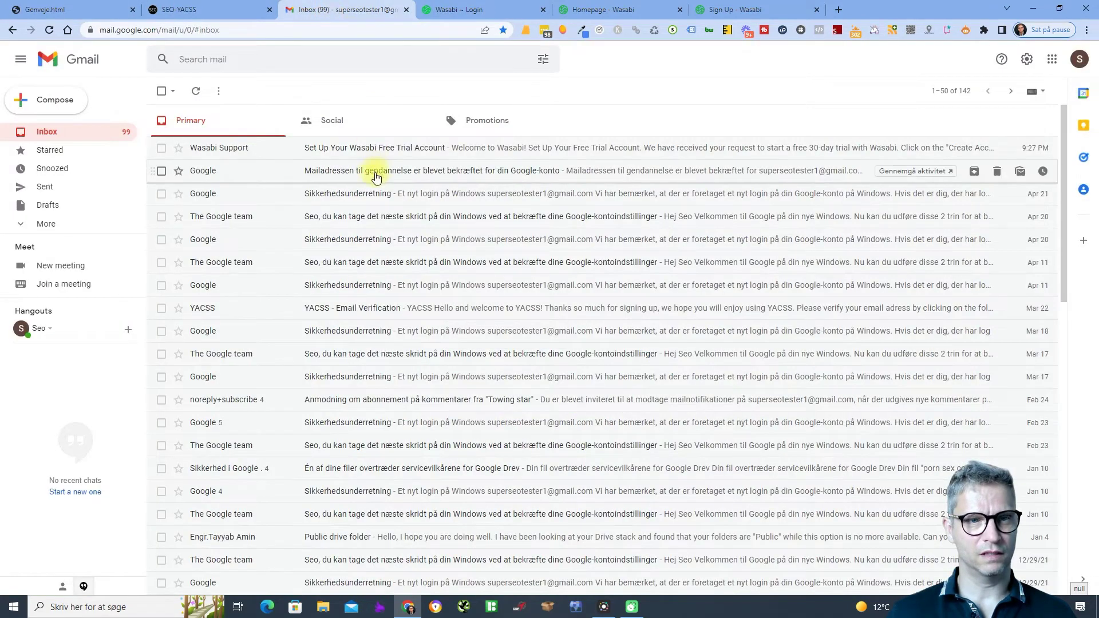
- Open the 'Set Up Your Wasabi Free Trial Account' email and launch its Create Account form
click(436, 147)
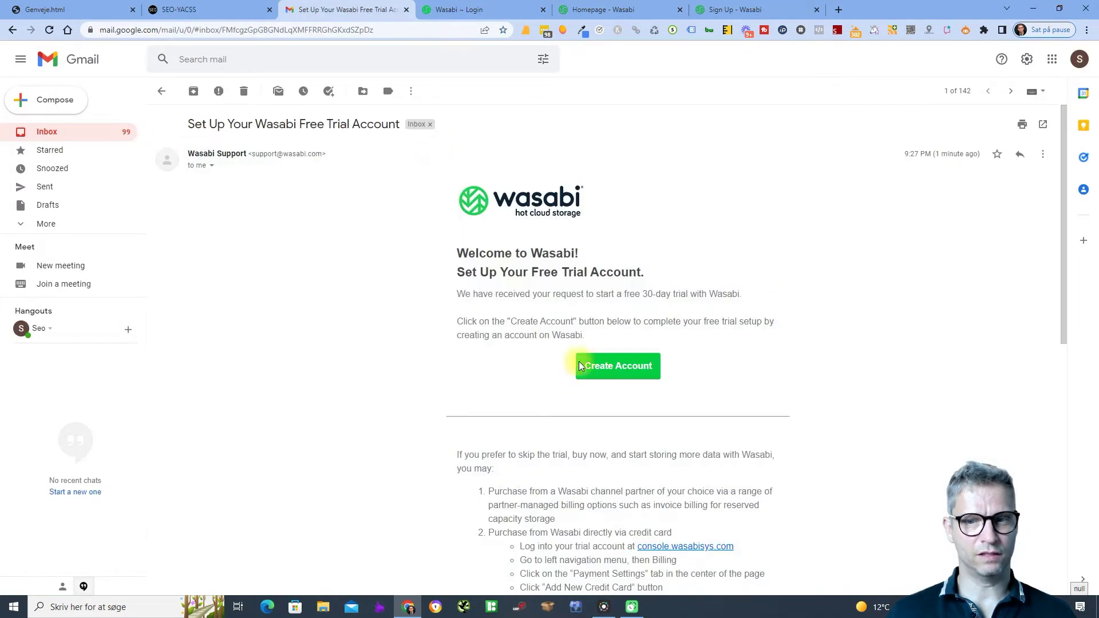
click(609, 369)
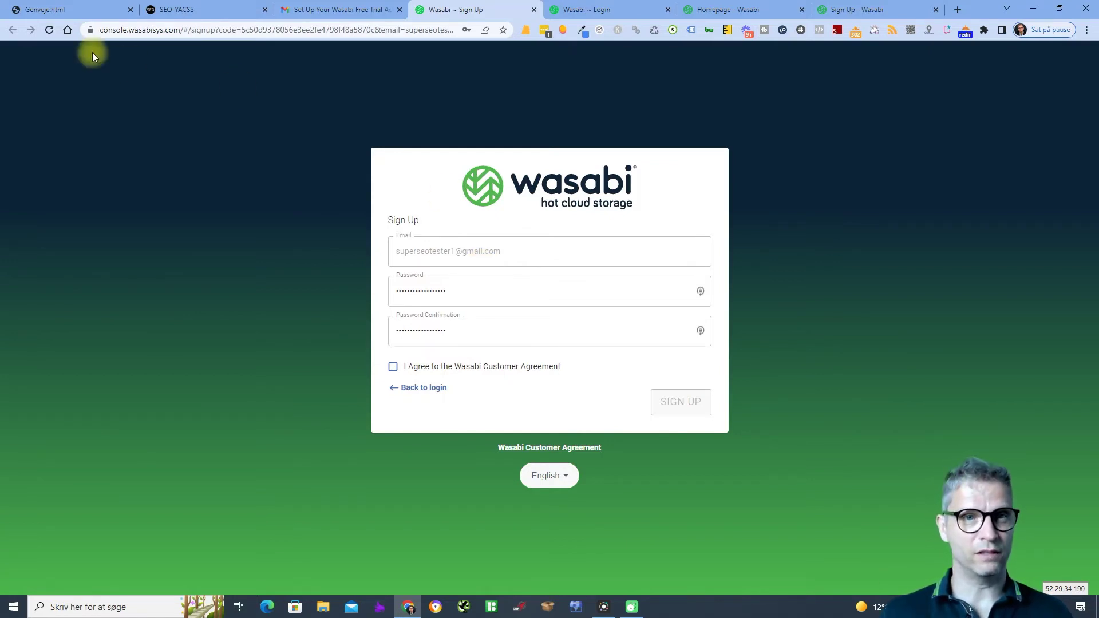
- Enter and confirm the password, accept the Wasabi Customer Agreement, and submit the sign-up
click(329, 15)
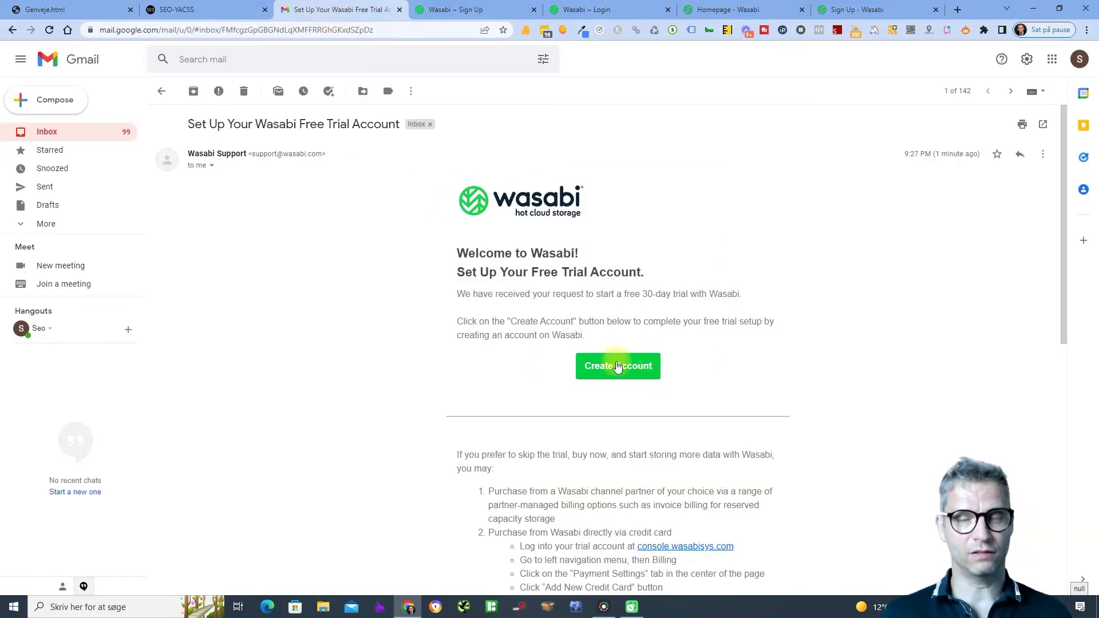
click(486, 7)
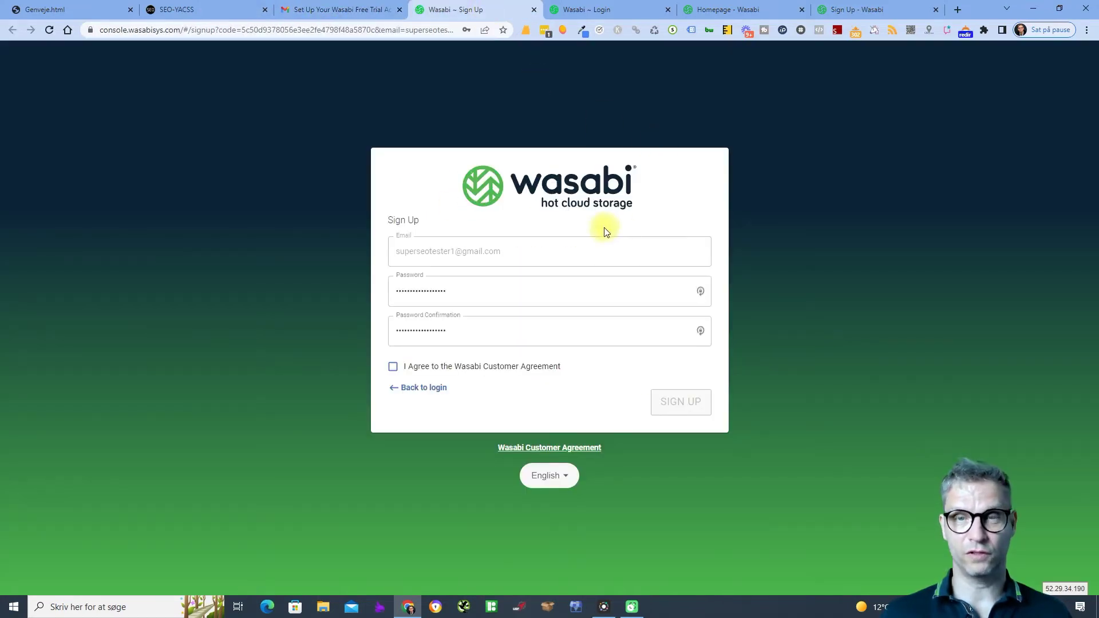
click(456, 298)
double_click(456, 299)
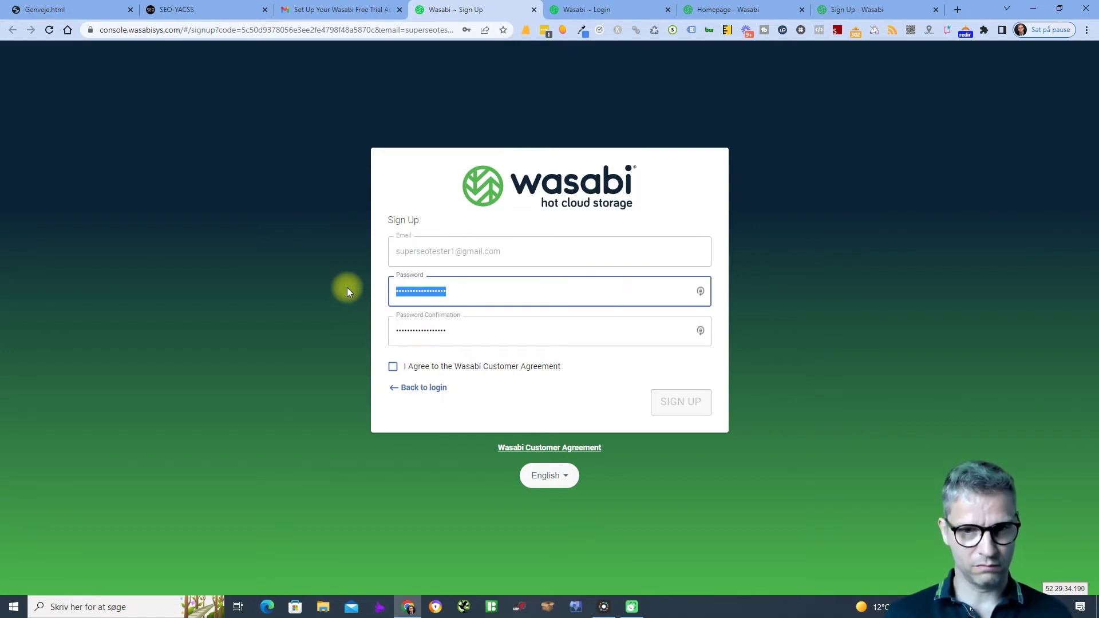
click(565, 324)
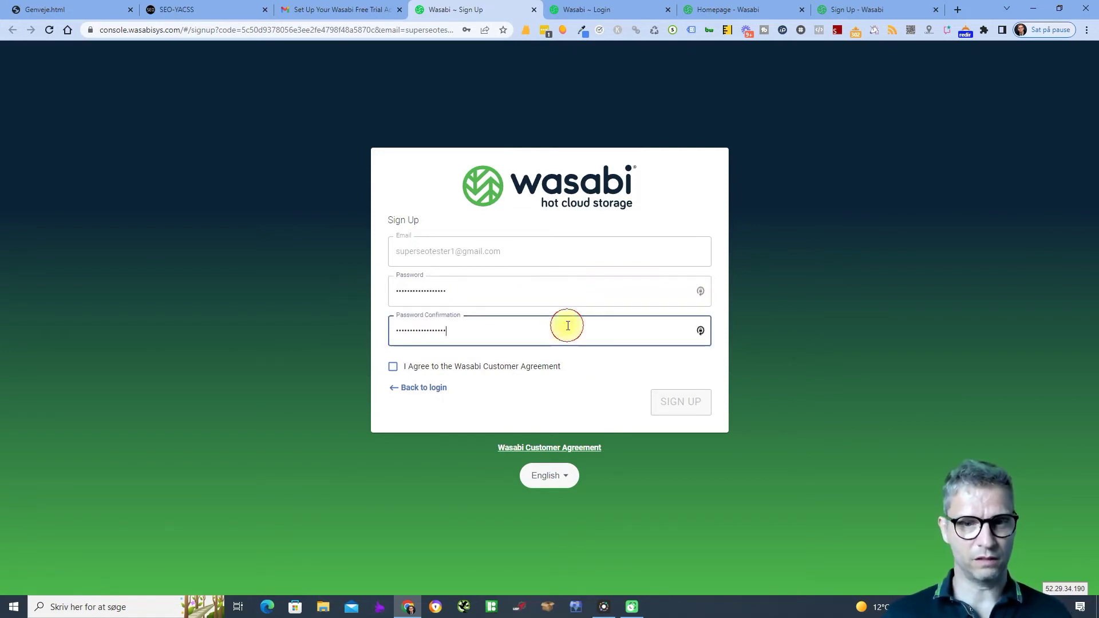
click(392, 367)
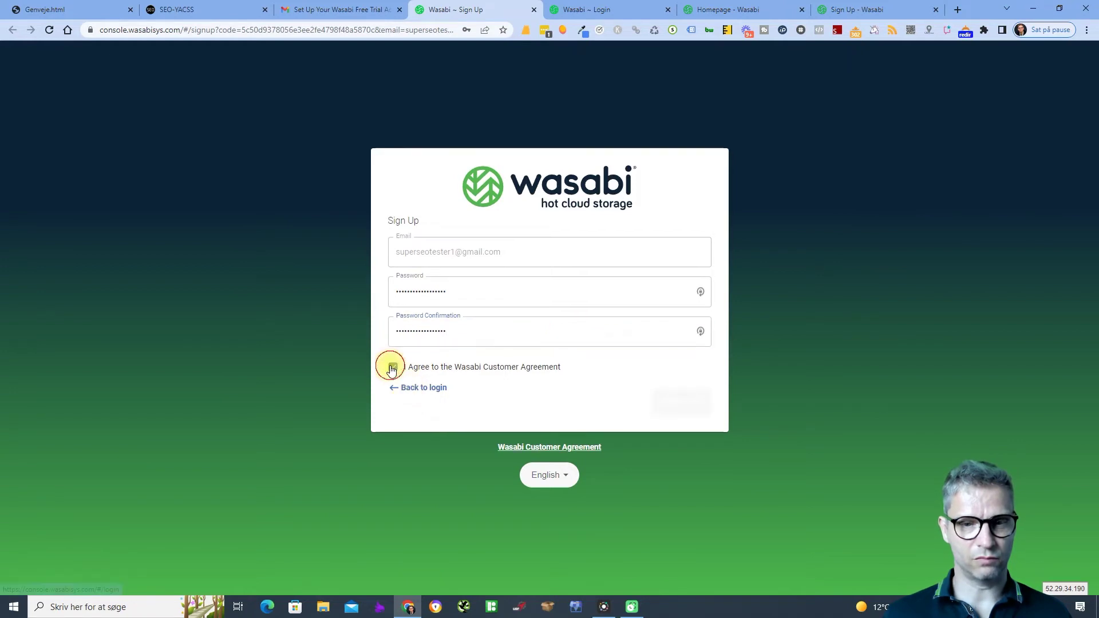
click(678, 404)
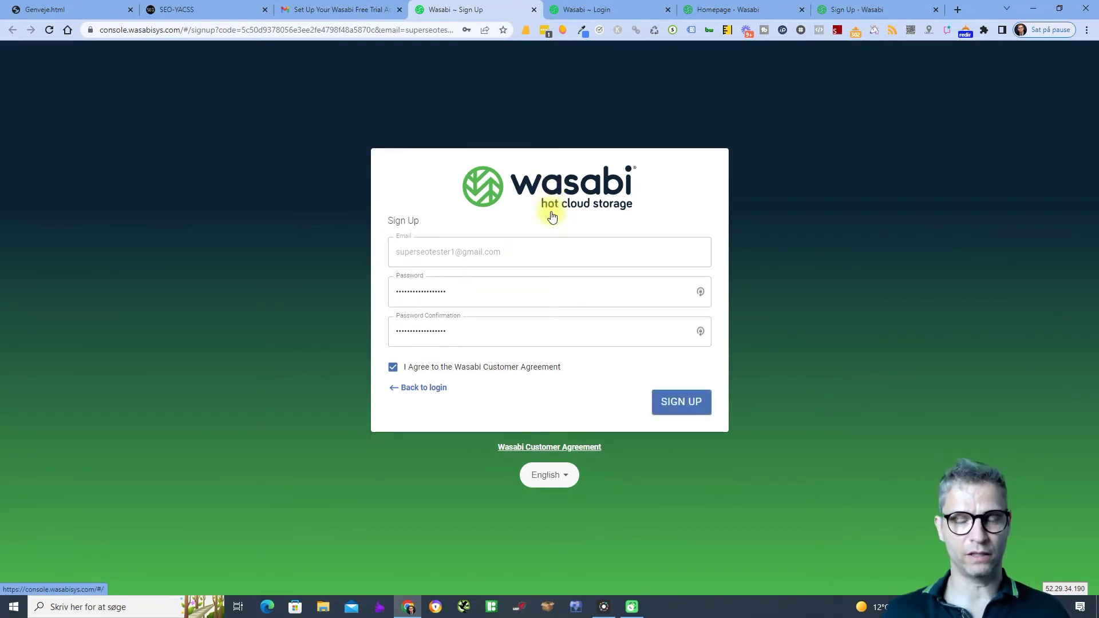
click(550, 212)
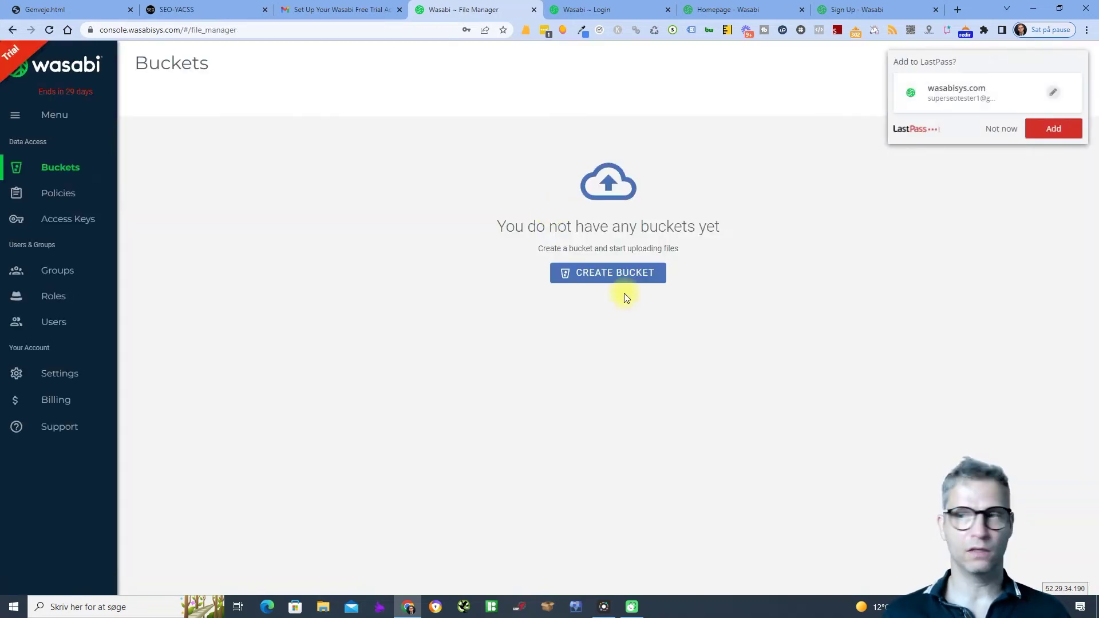
- Save the new Wasabi login to LastPass and go to the Billing portal
click(1054, 131)
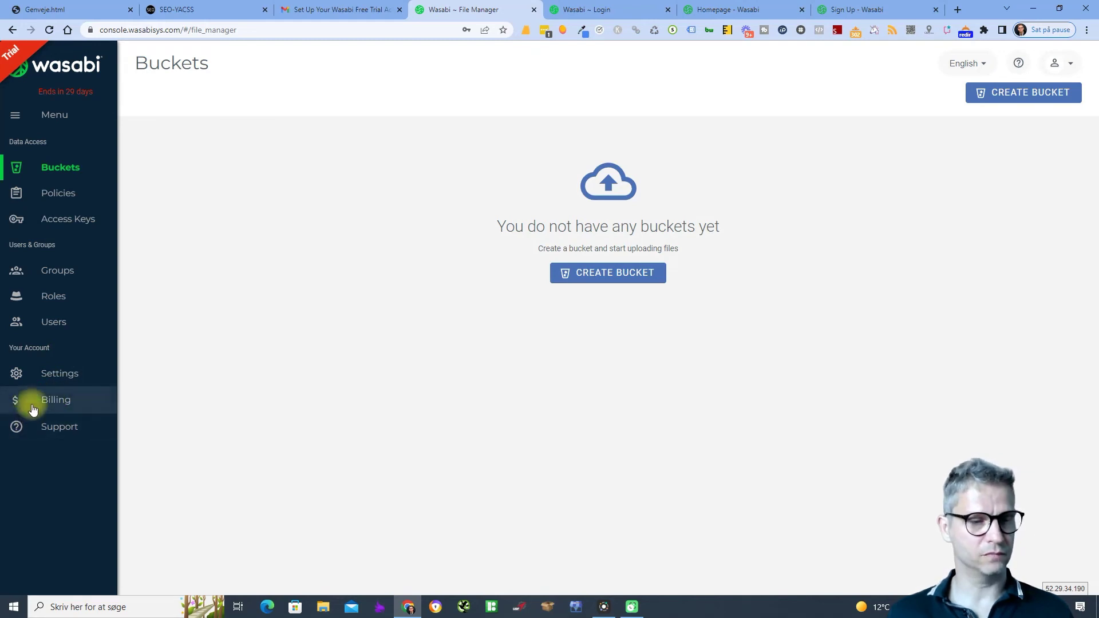
click(58, 400)
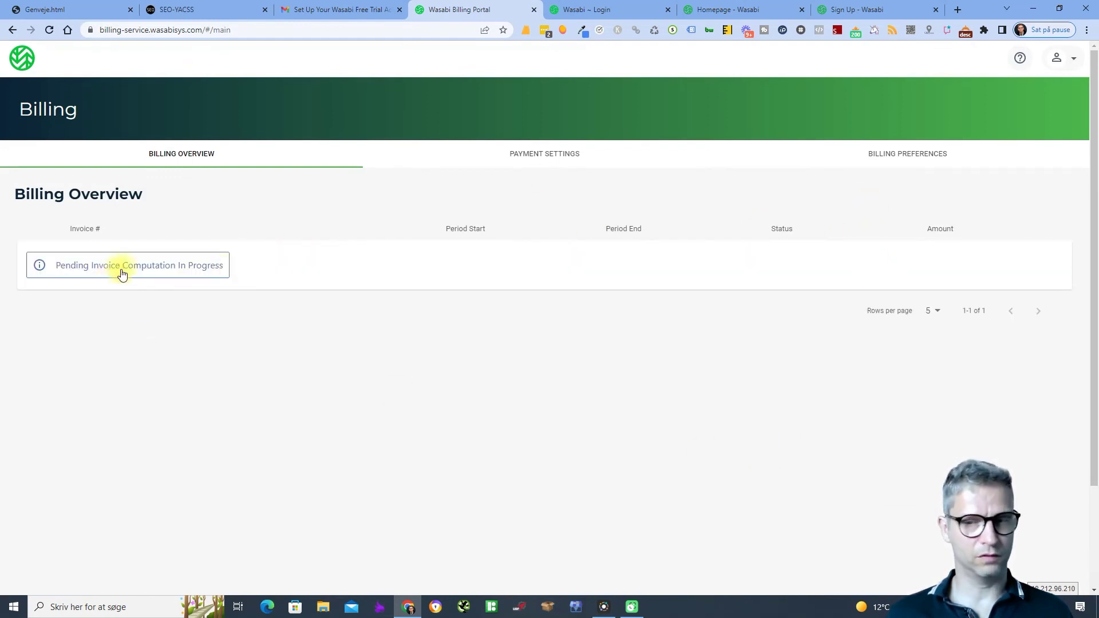
- Go to Payment Settings and start adding a new credit card
click(559, 158)
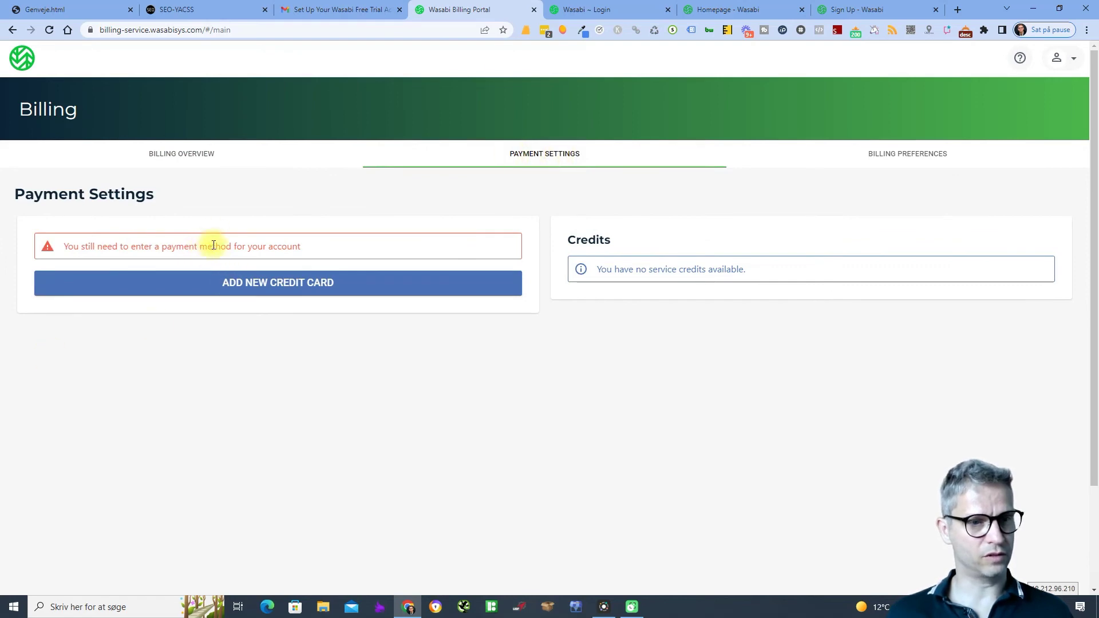
click(289, 284)
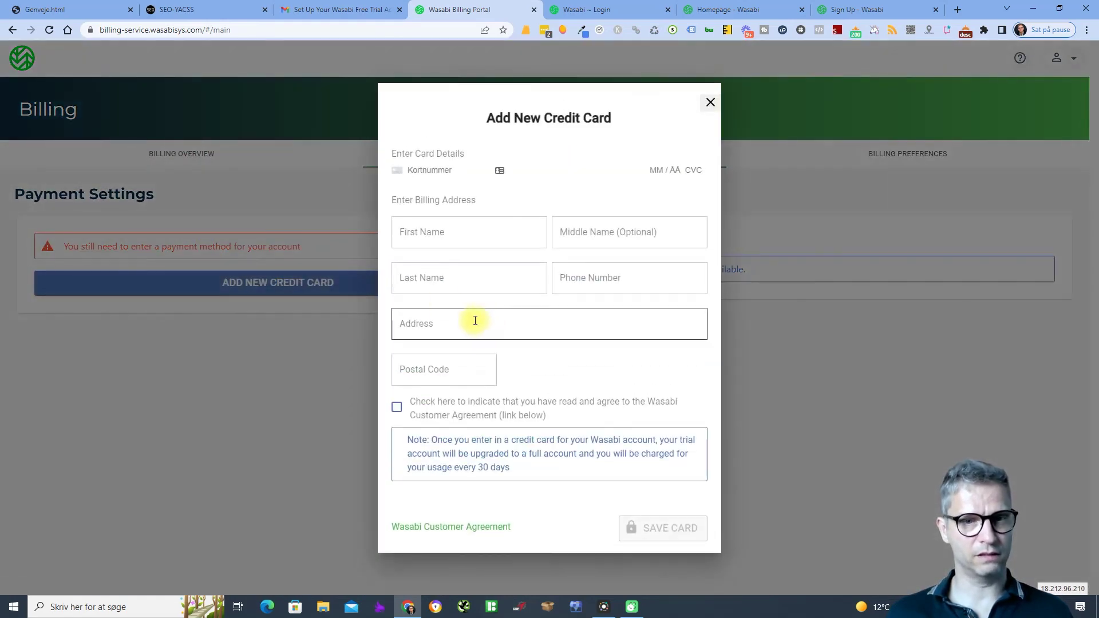
- Step through the card, name, phone and postal code fields to show Required errors, then close the form unsaved
click(442, 232)
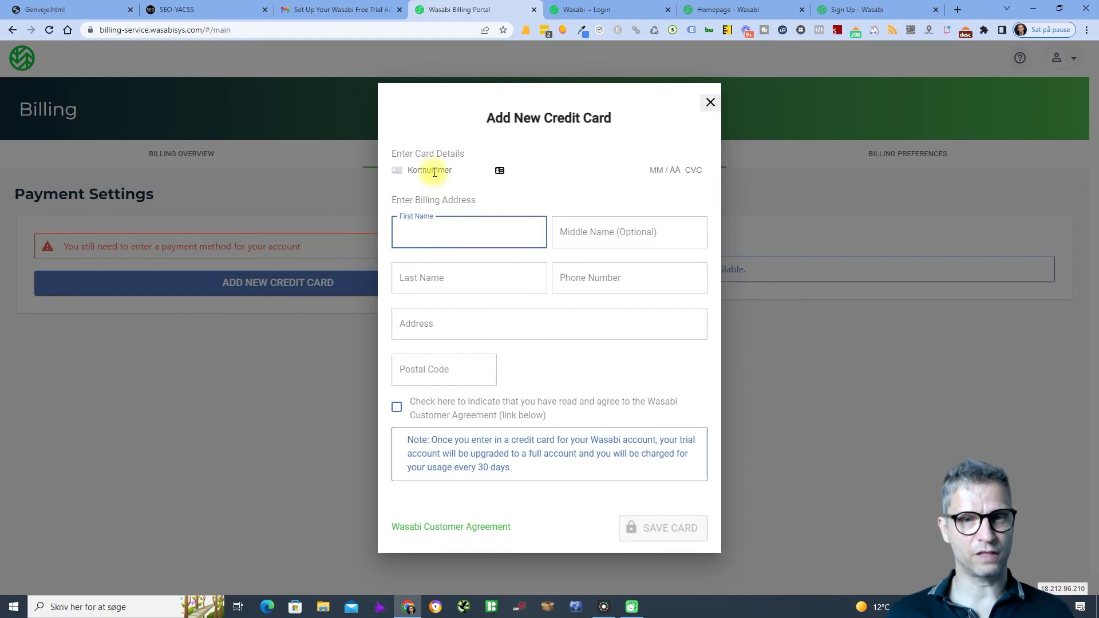
click(545, 174)
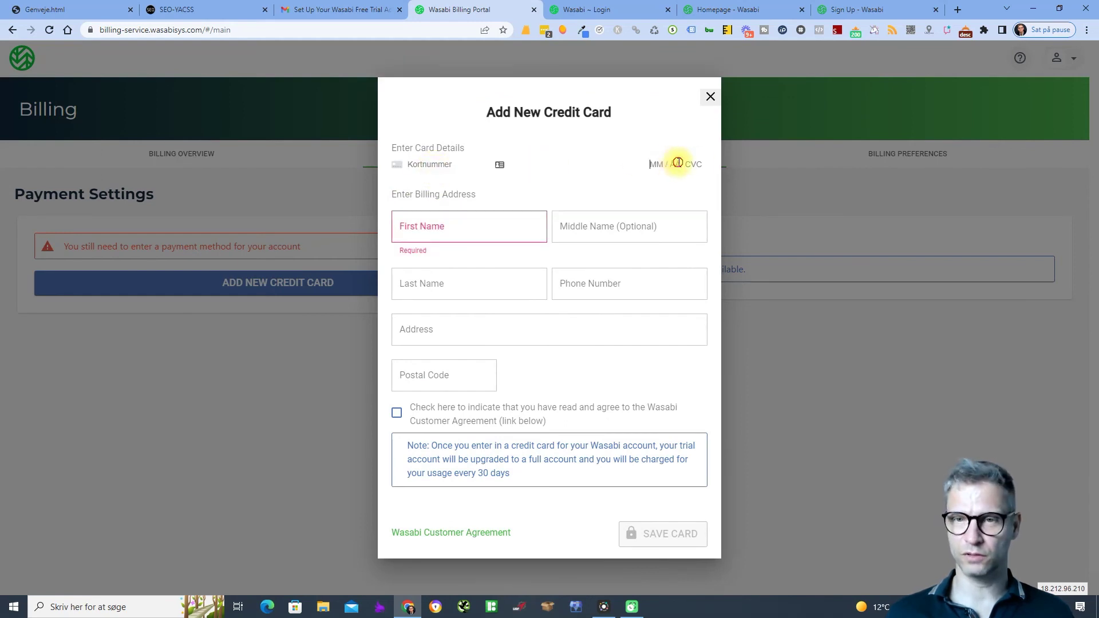
click(696, 164)
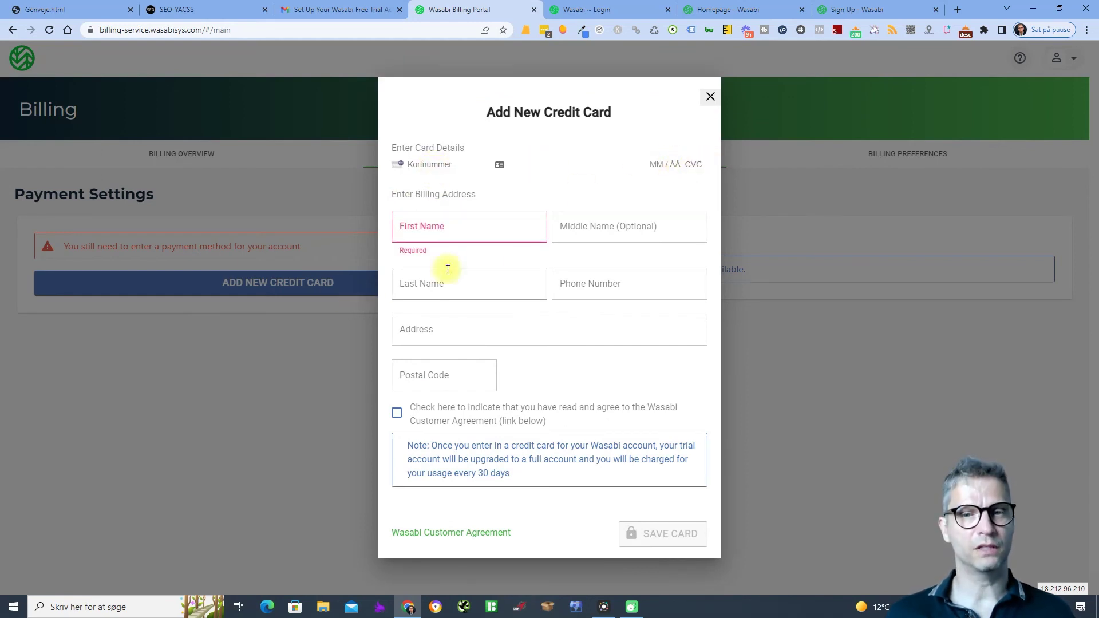
click(604, 233)
click(486, 281)
click(601, 282)
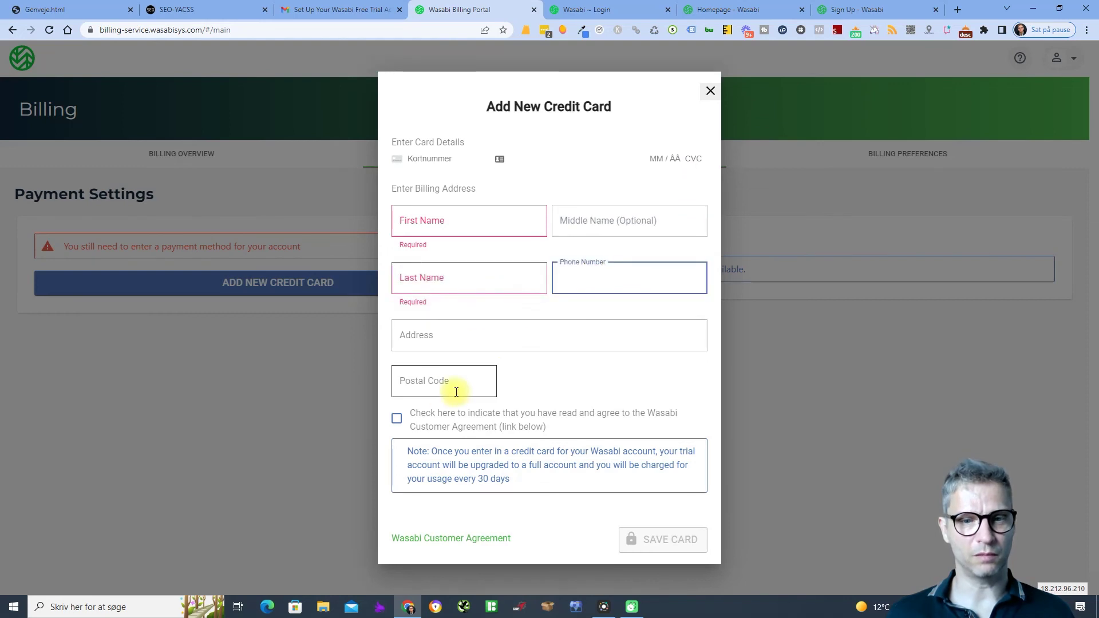
click(484, 379)
click(668, 543)
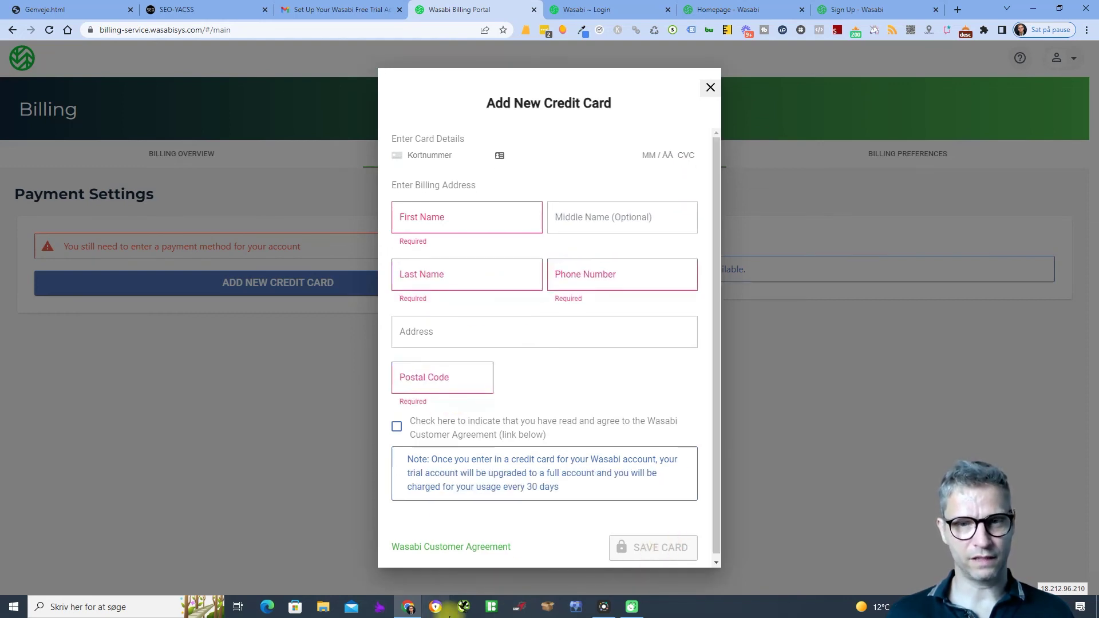
click(711, 89)
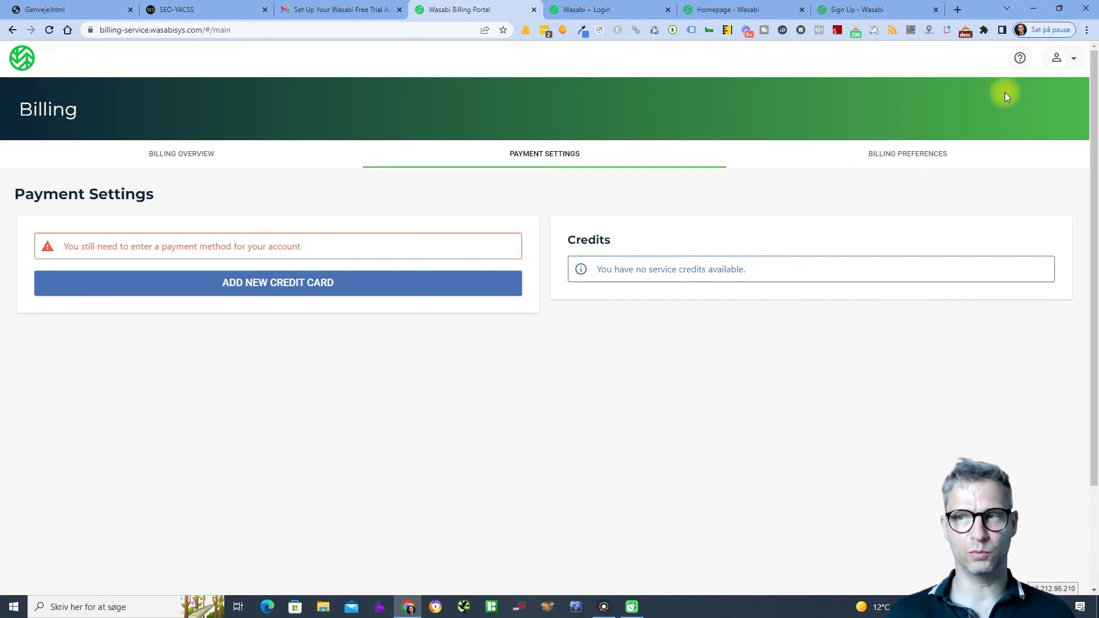
- Leave the Billing Portal via the account menu's Back to Console option
click(1074, 74)
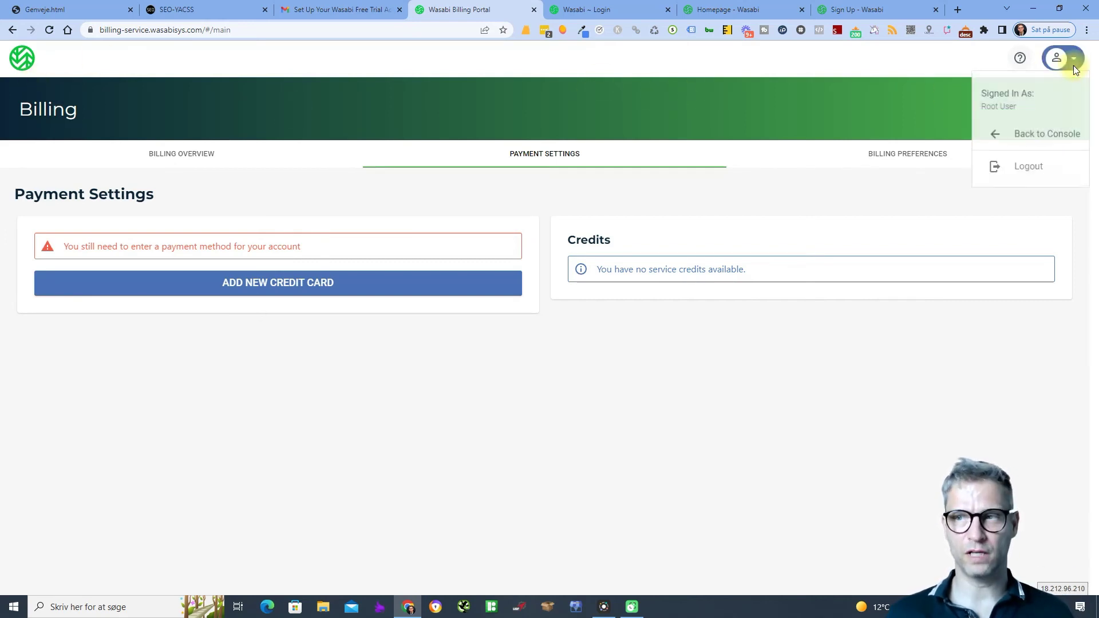
click(1030, 165)
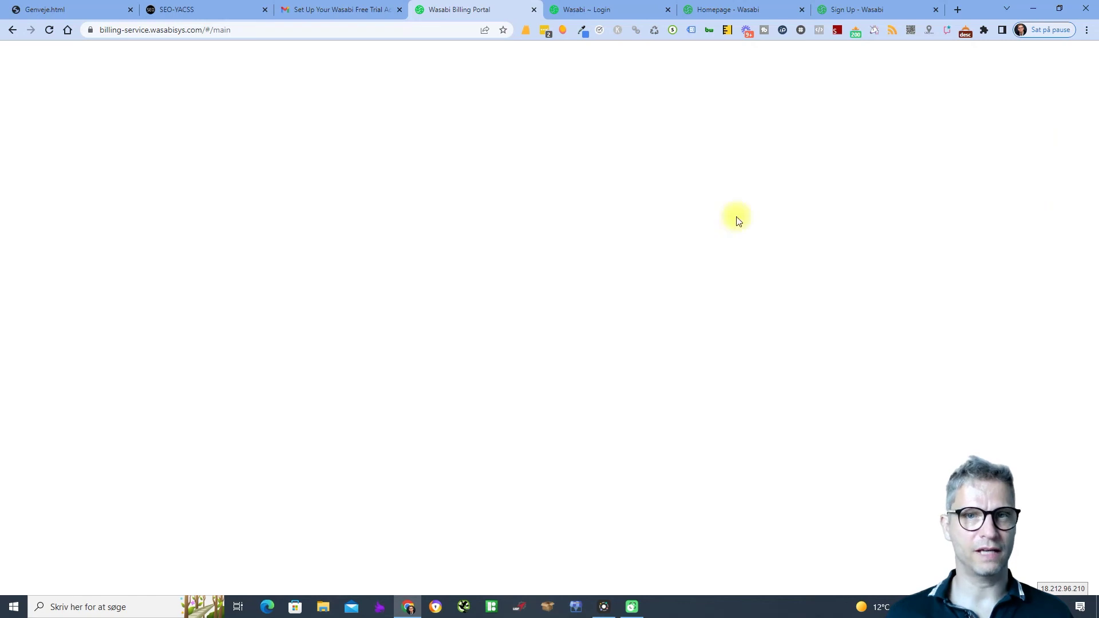